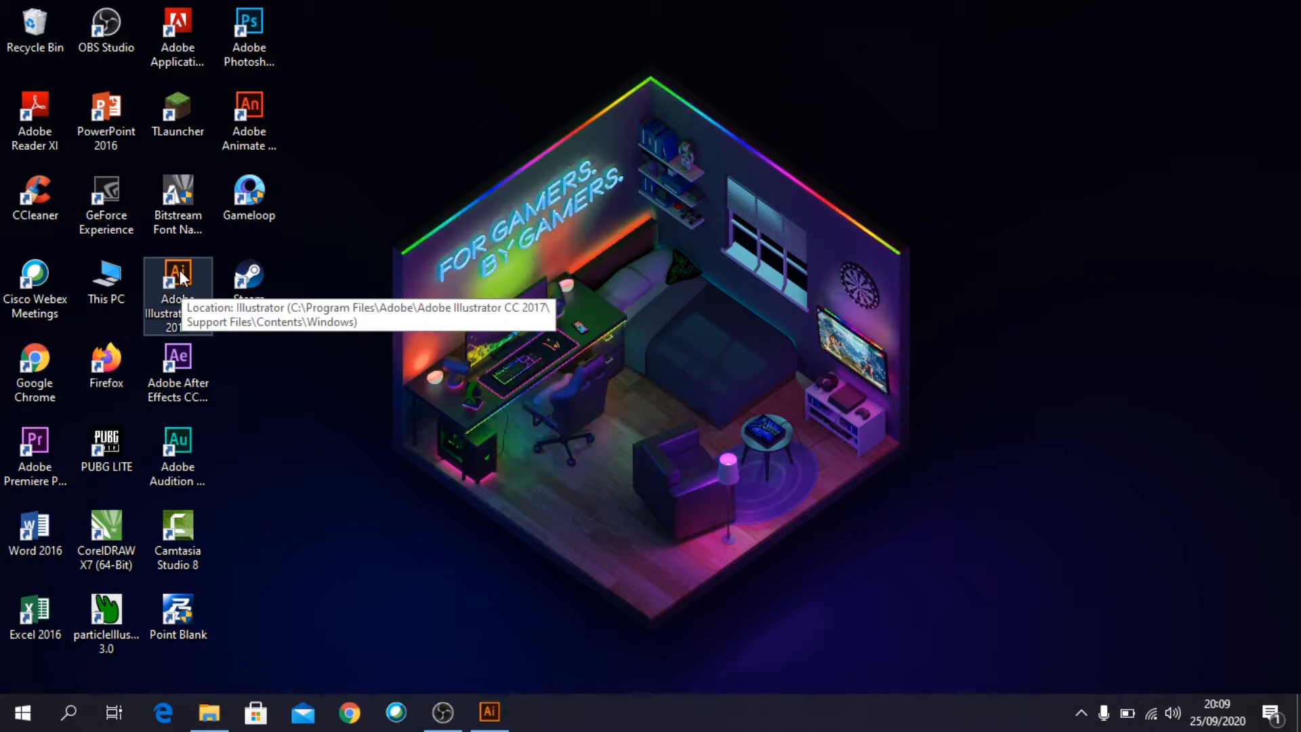
- Start Illustrator and create a new print document from the A4 preset
left_click(489, 711)
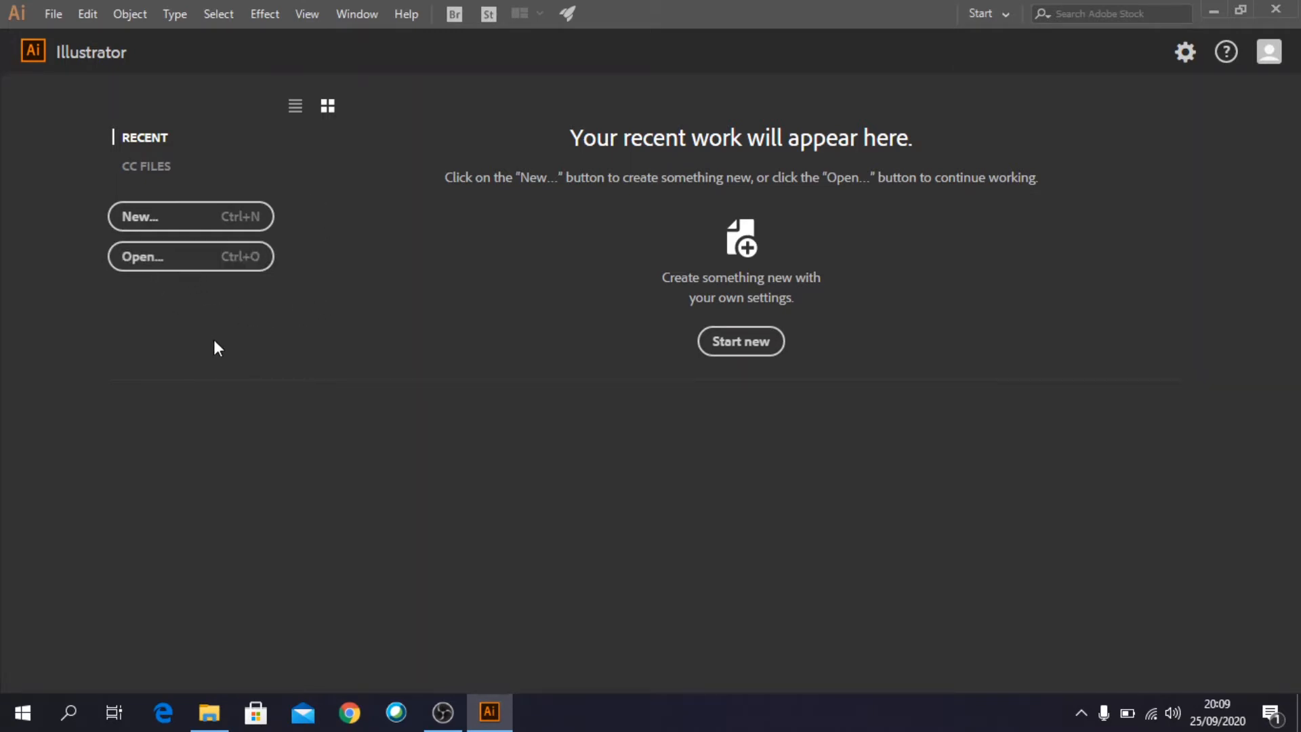
left_click(173, 216)
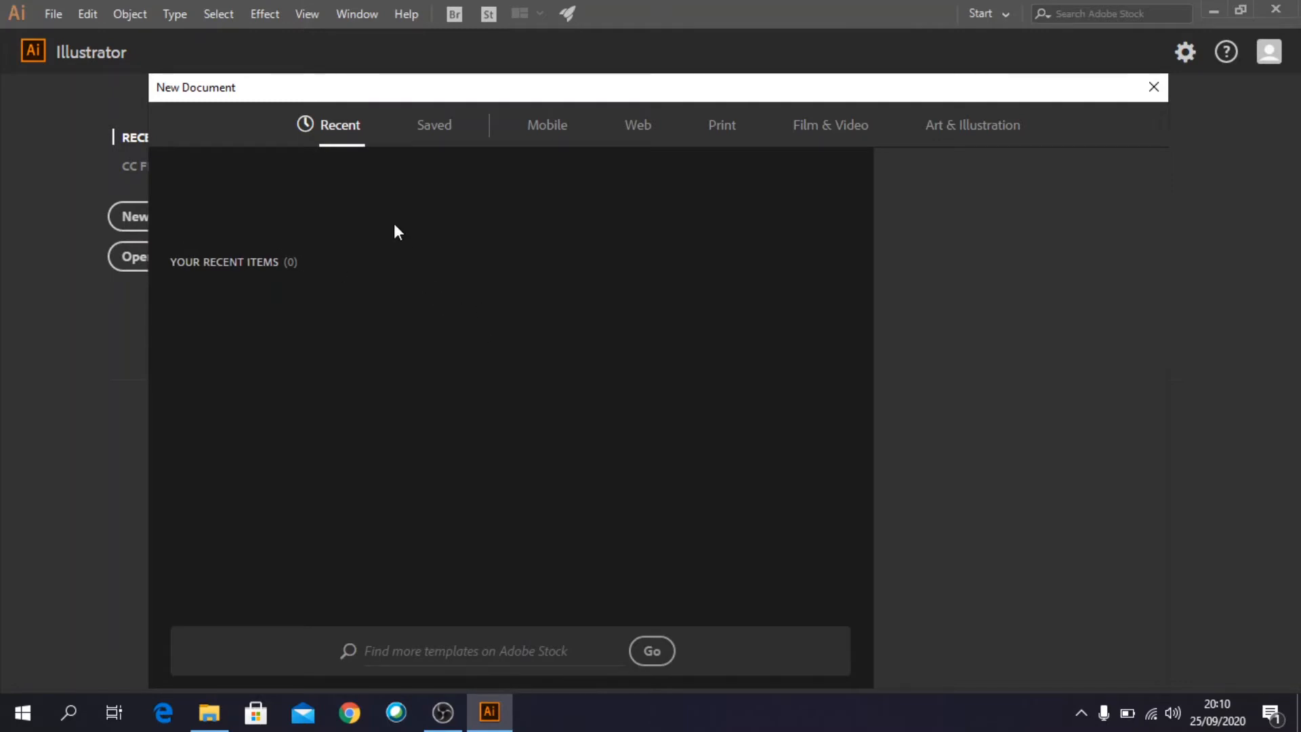
left_click_drag(536, 92, 537, 75)
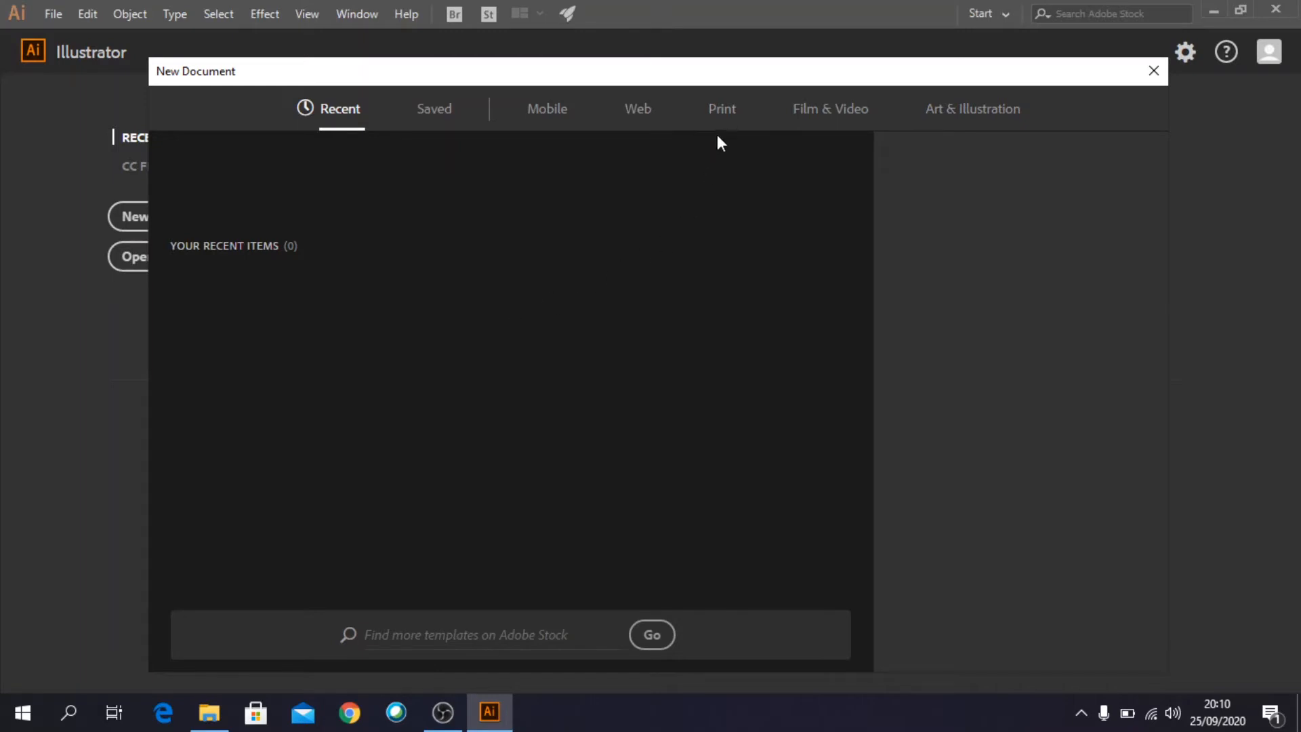
left_click(724, 109)
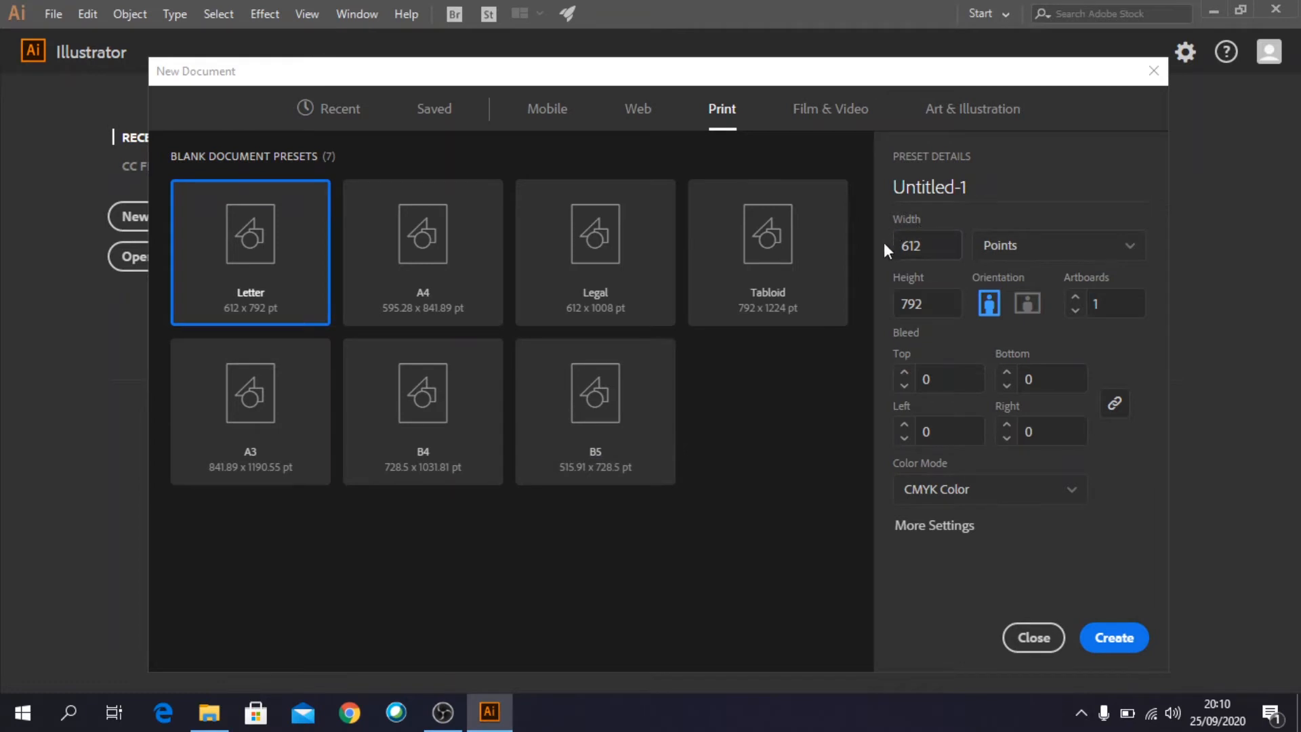
left_click(437, 272)
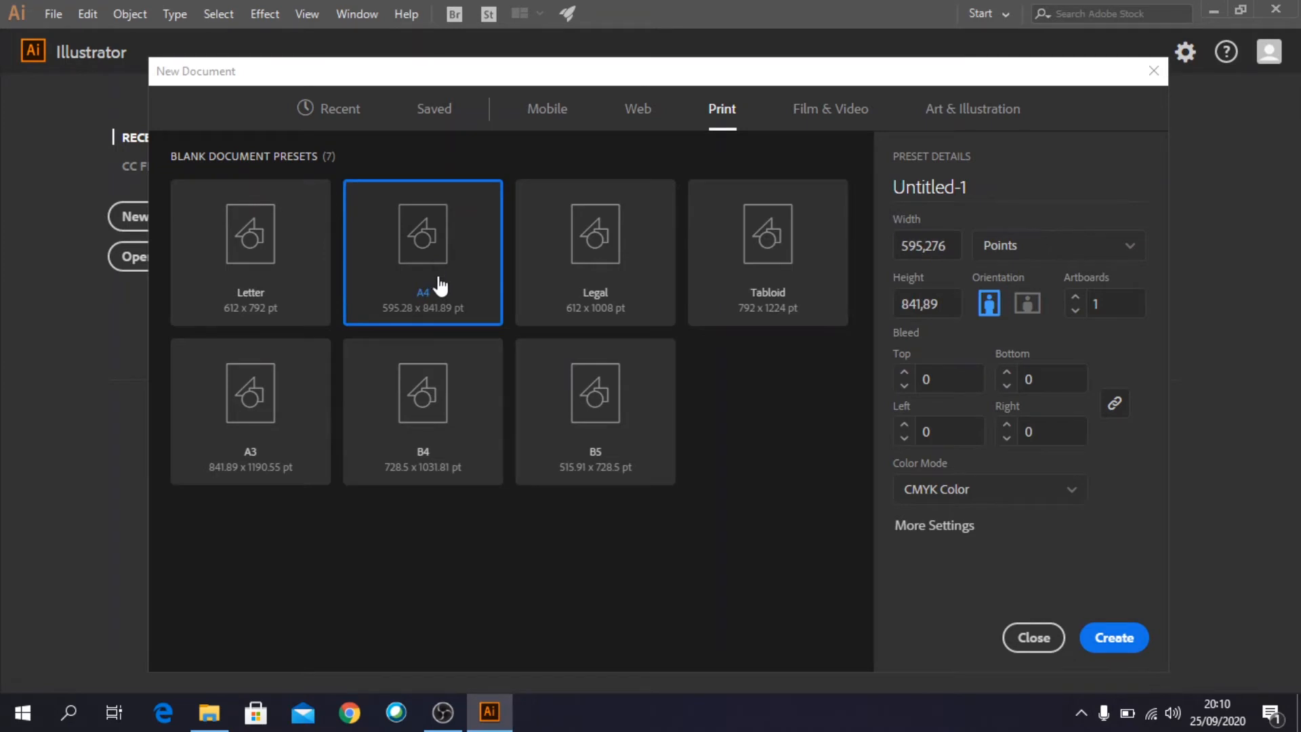
left_click(1116, 640)
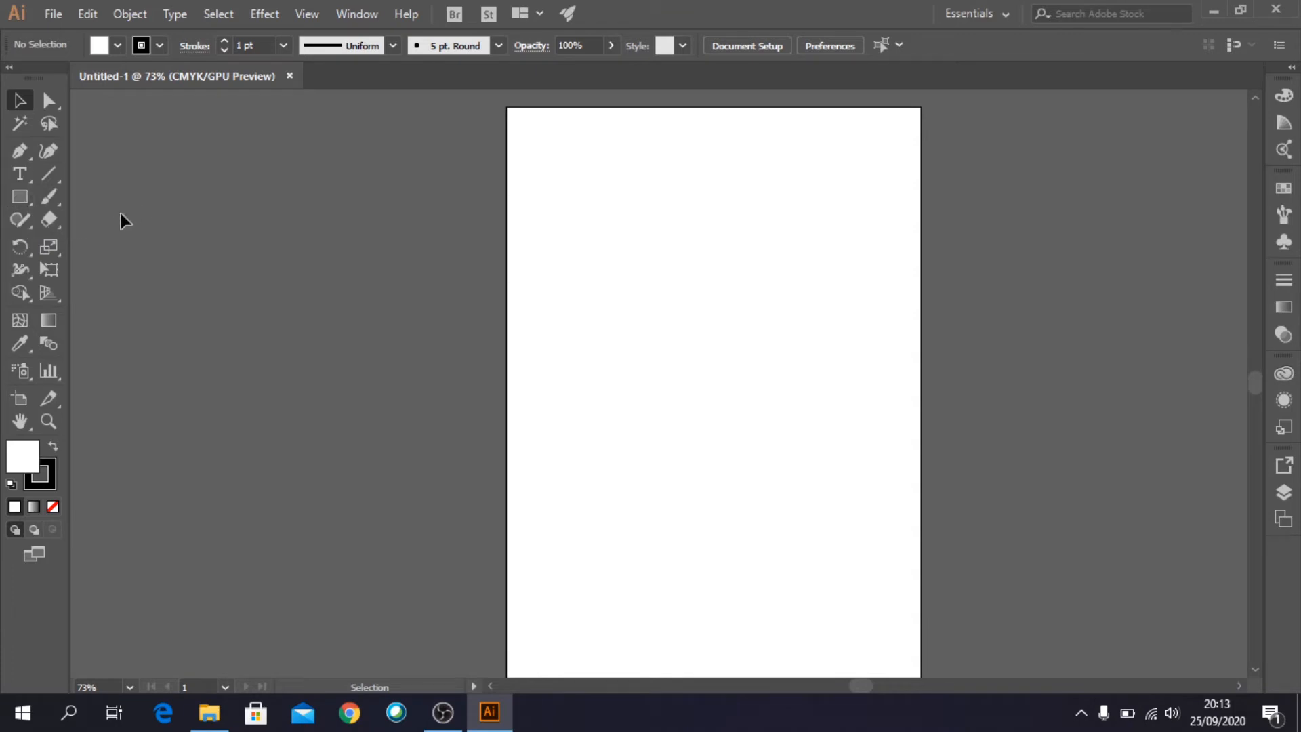
- Activate the Rectangle tool with a yellow fill and a CMYK Blue stroke
left_click(27, 200)
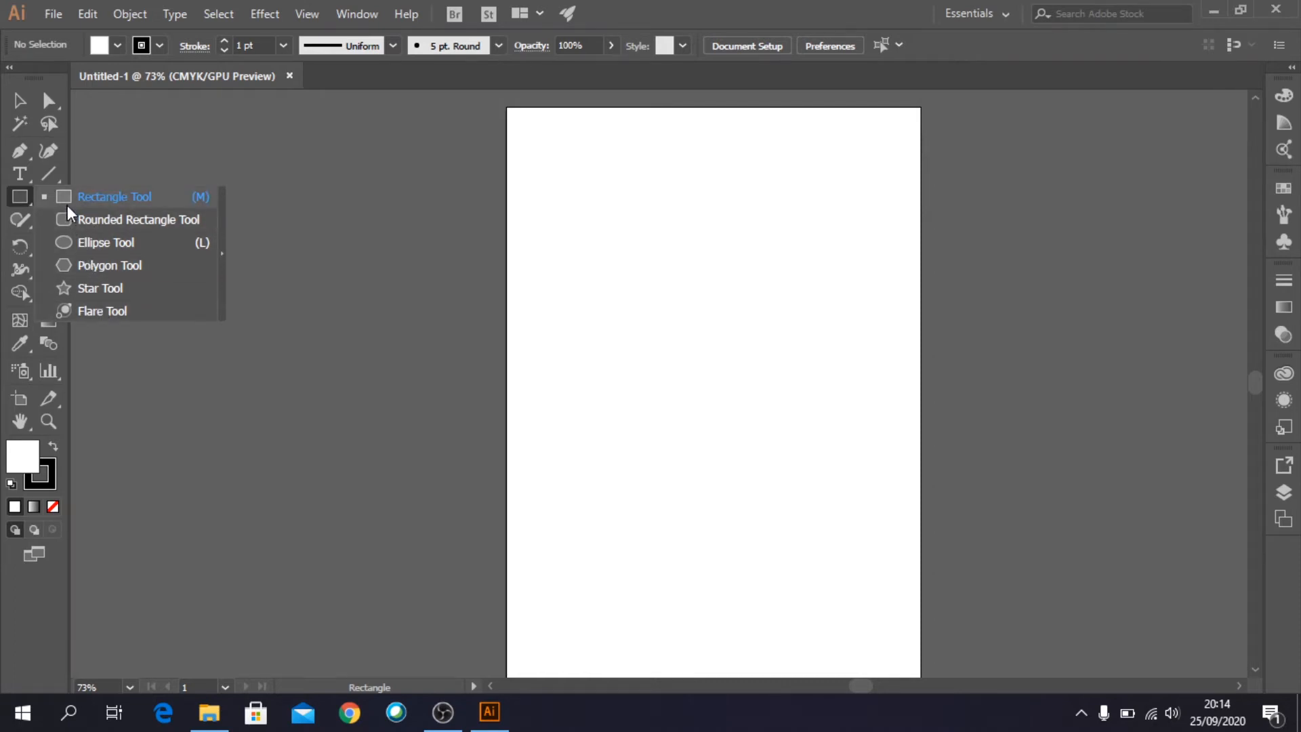
left_click(22, 197)
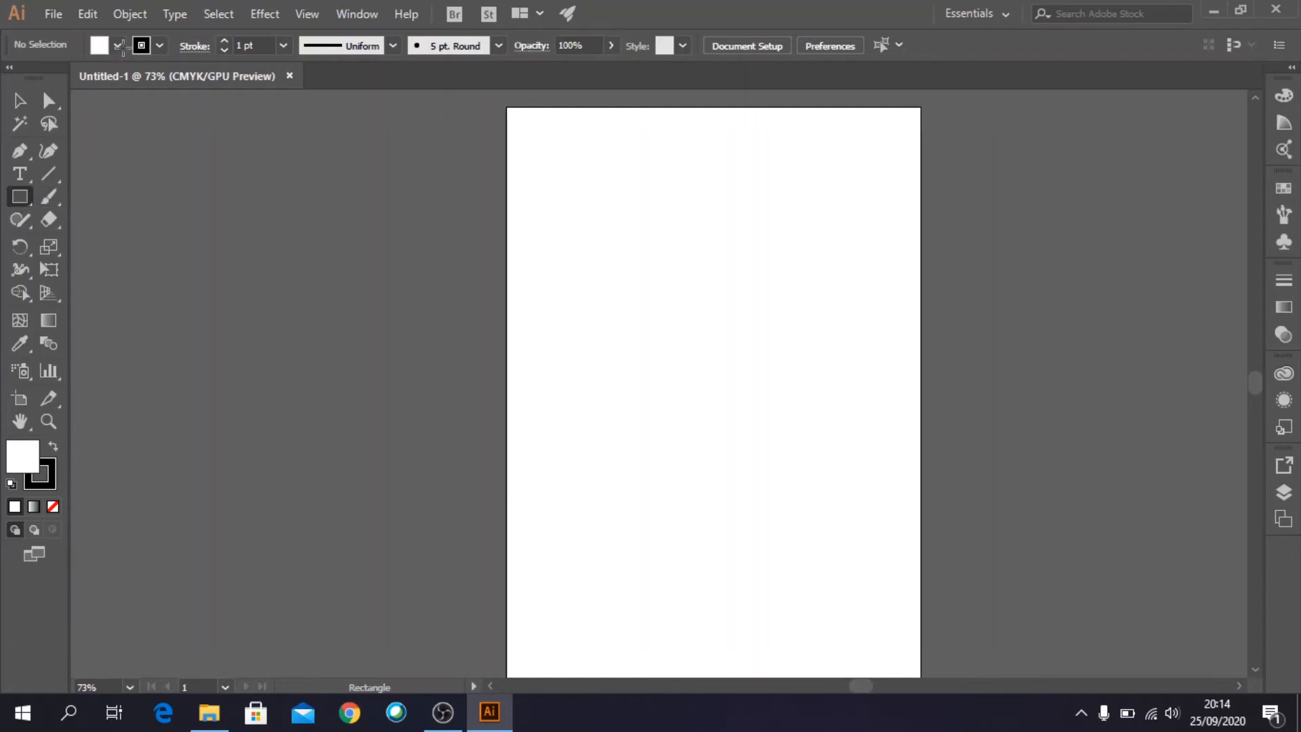
left_click(116, 49)
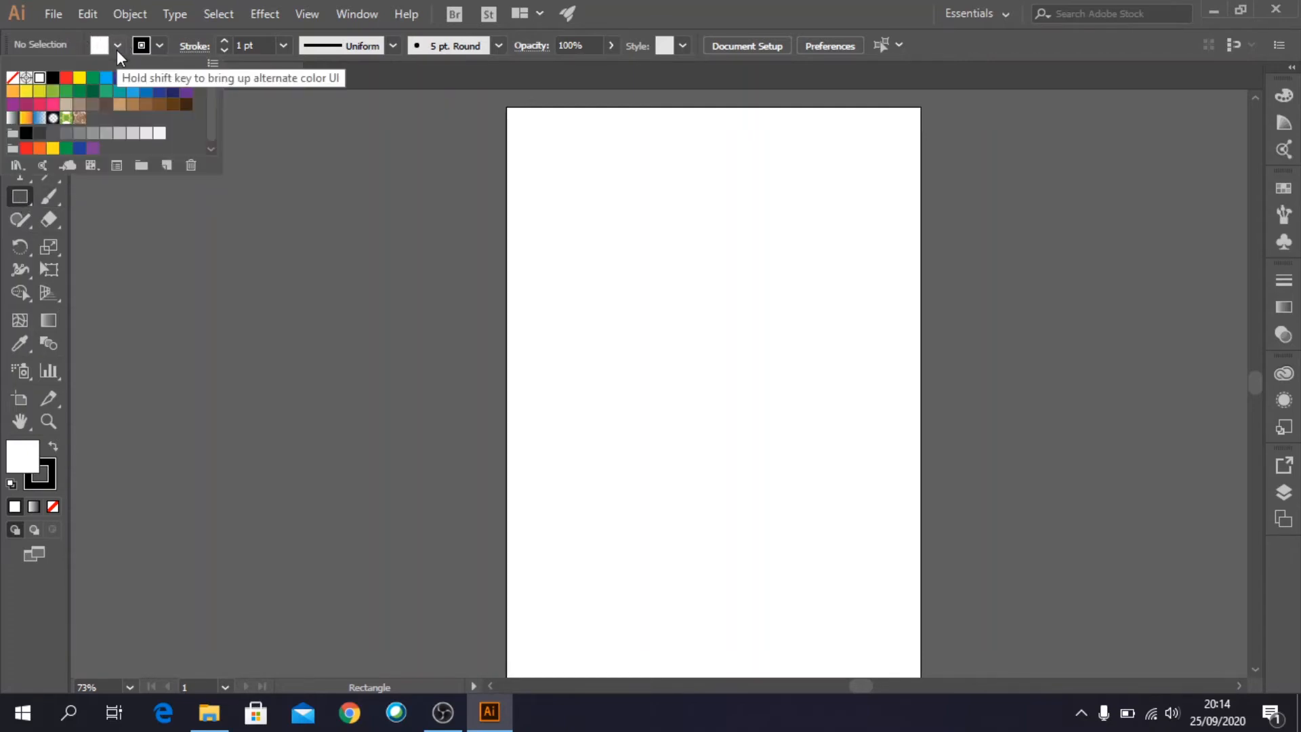
left_click(79, 78)
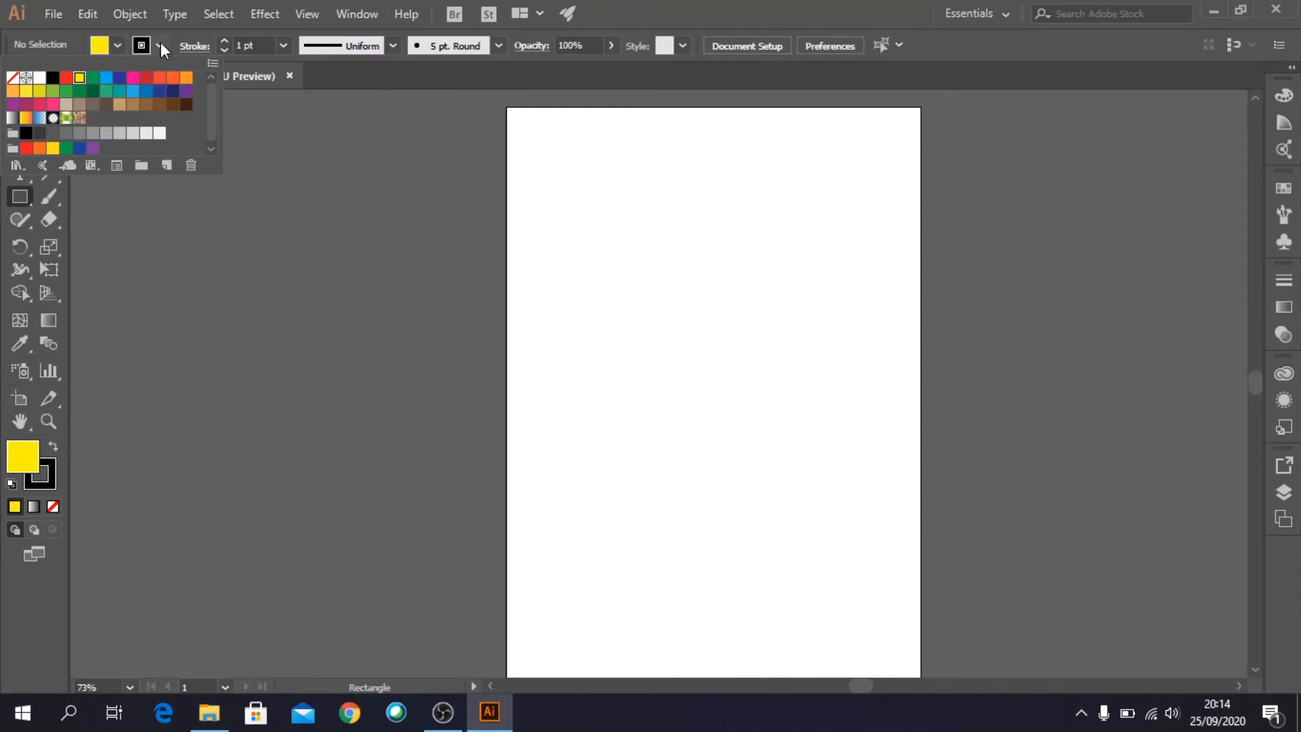
left_click(159, 45)
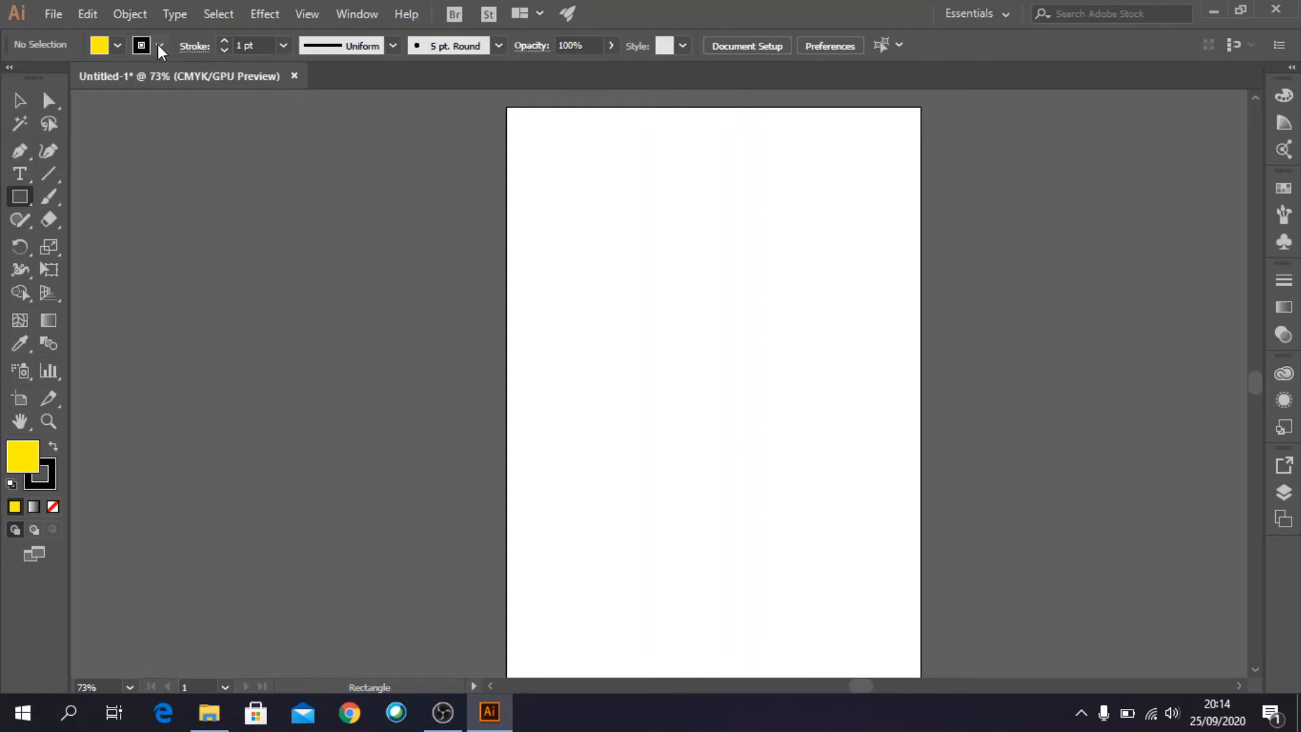
left_click(160, 46)
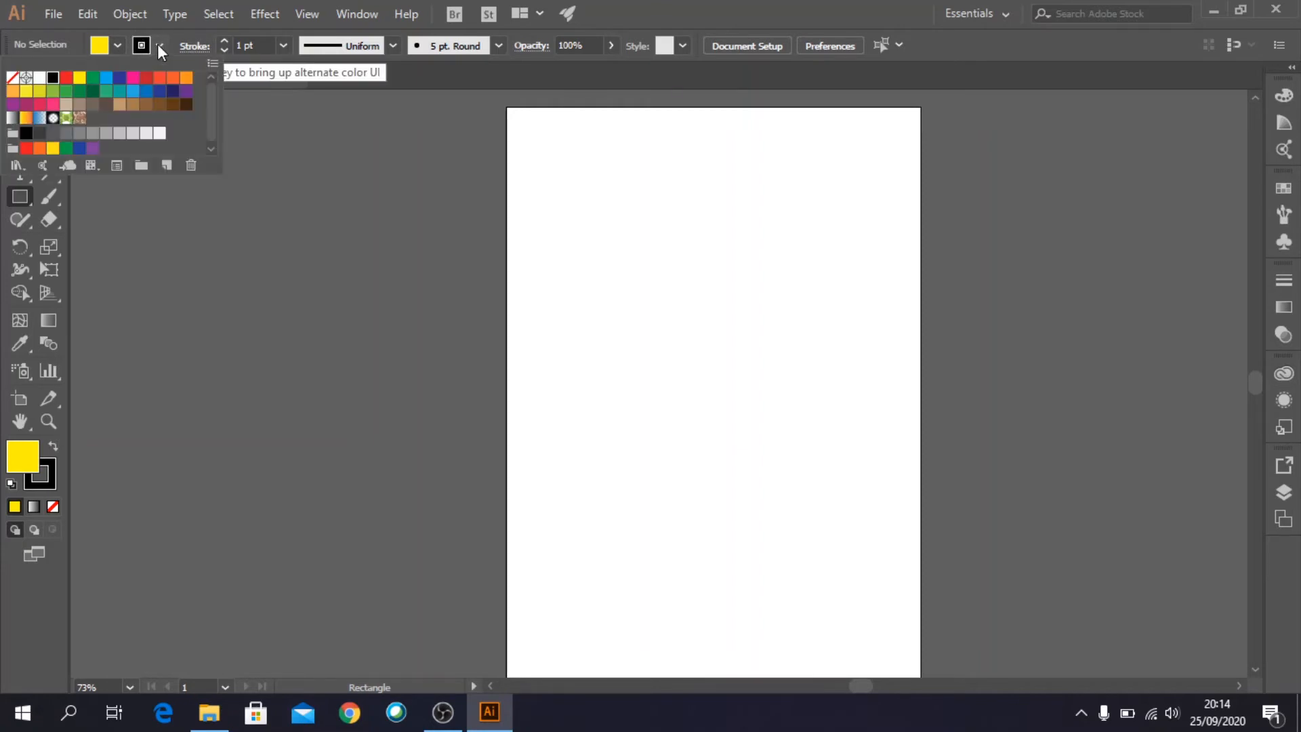
left_click(120, 78)
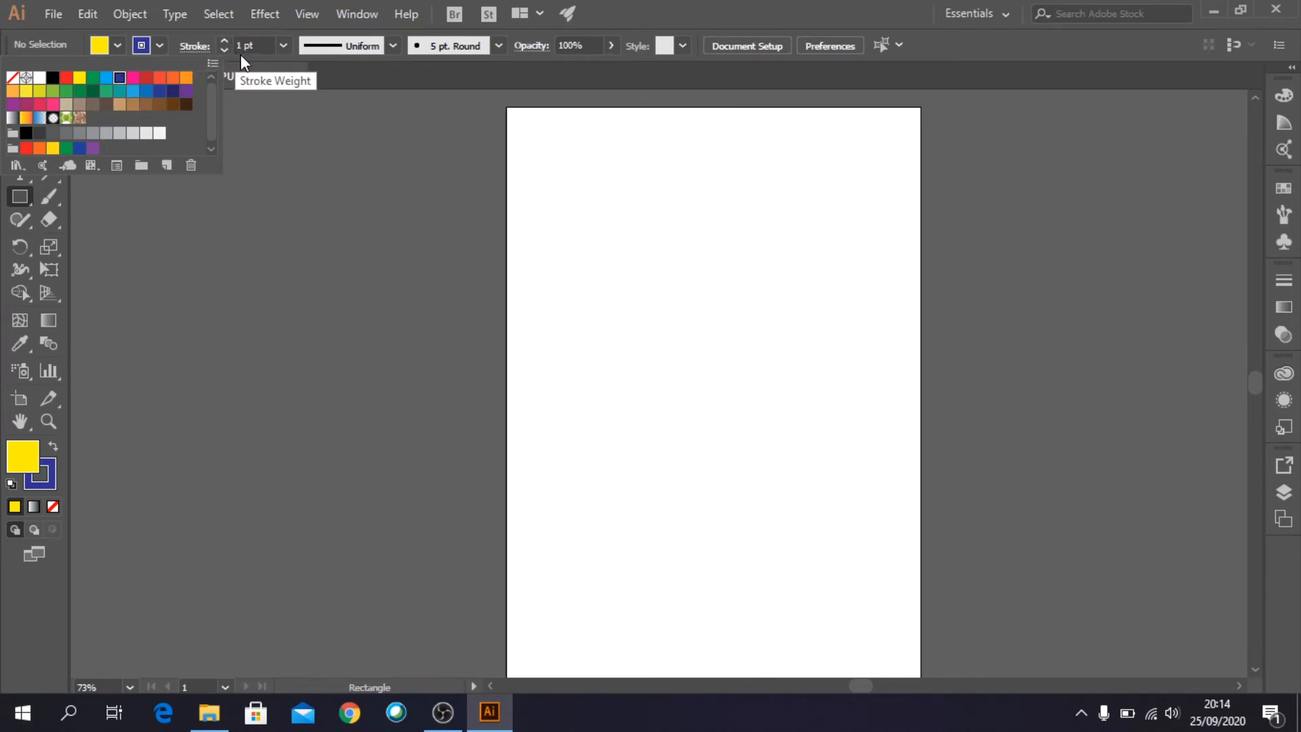
- Set the stroke weight to 2 pt and draw a rectangle near the top of the page and a larger square below it
left_click(279, 45)
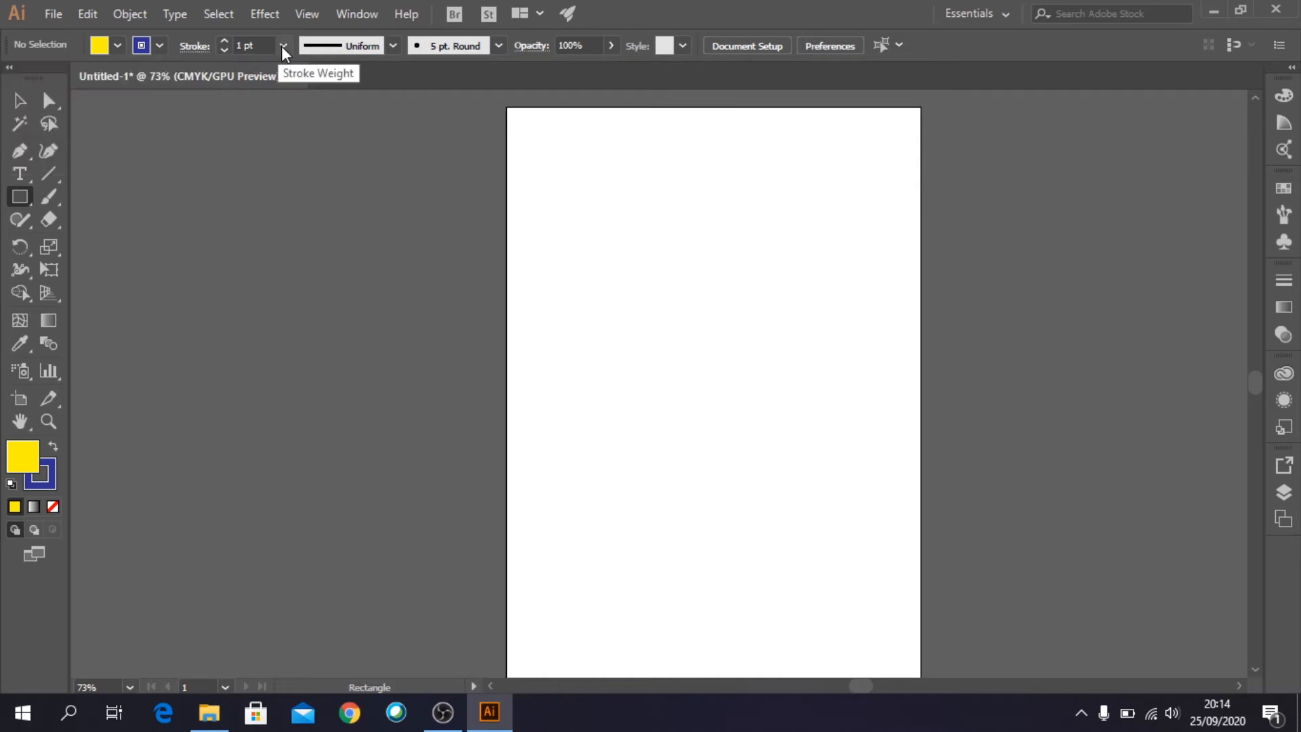
left_click(281, 46)
left_click(299, 149)
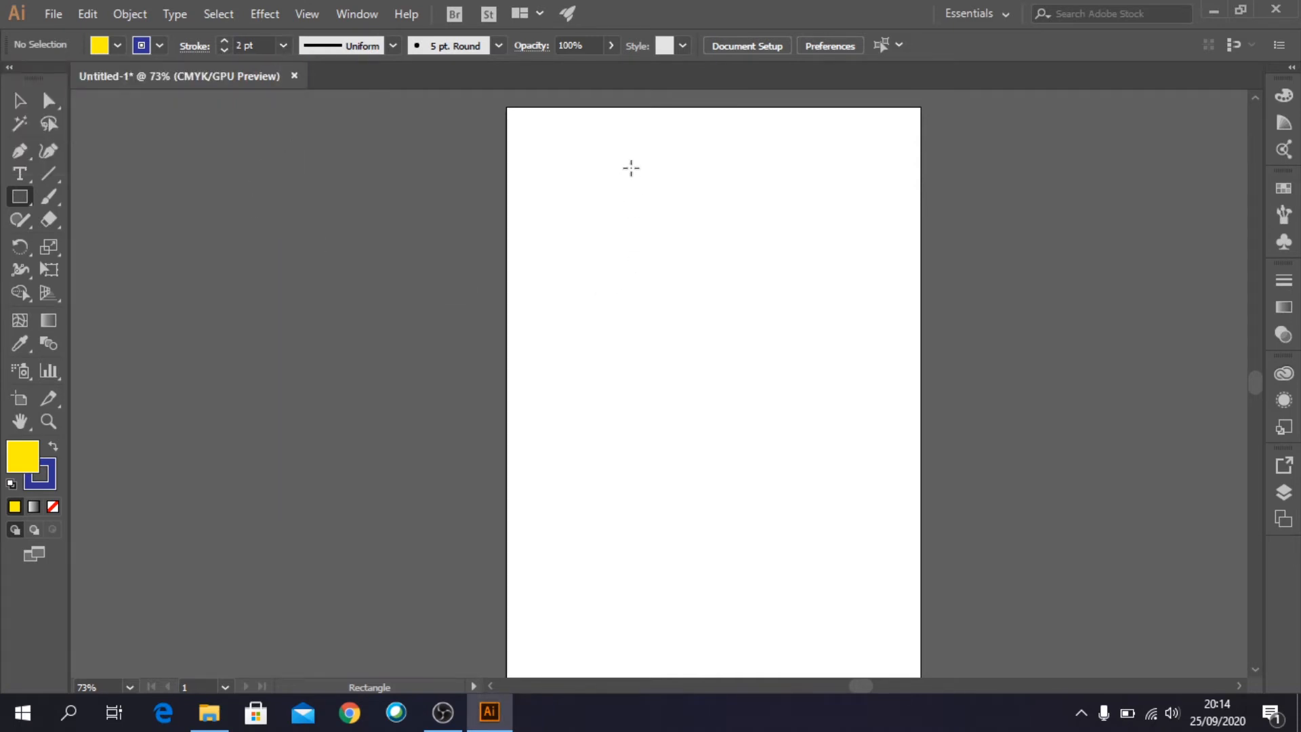
left_click_drag(620, 163, 770, 257)
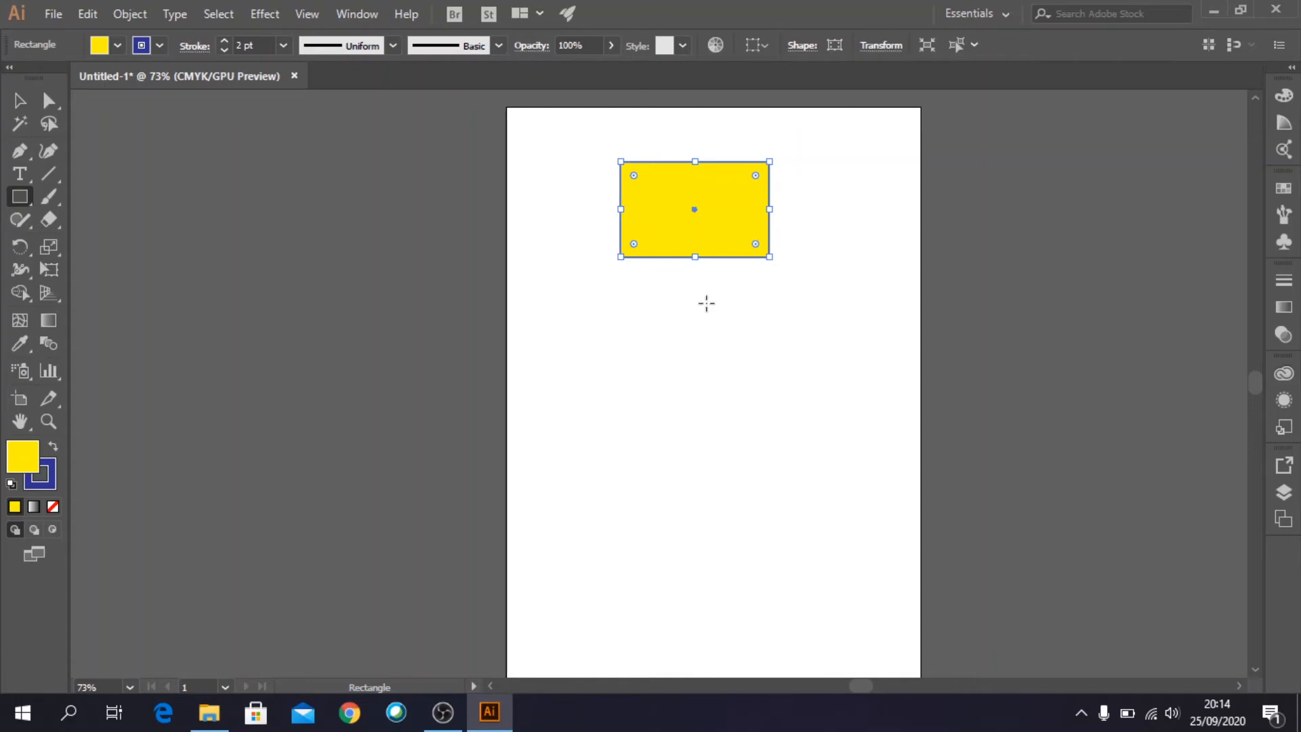
mouse_move(663, 324)
left_mouse_down()
mouse_move(697, 386)
mouse_move(766, 413)
mouse_move(752, 456)
mouse_move(816, 508)
left_mouse_up()
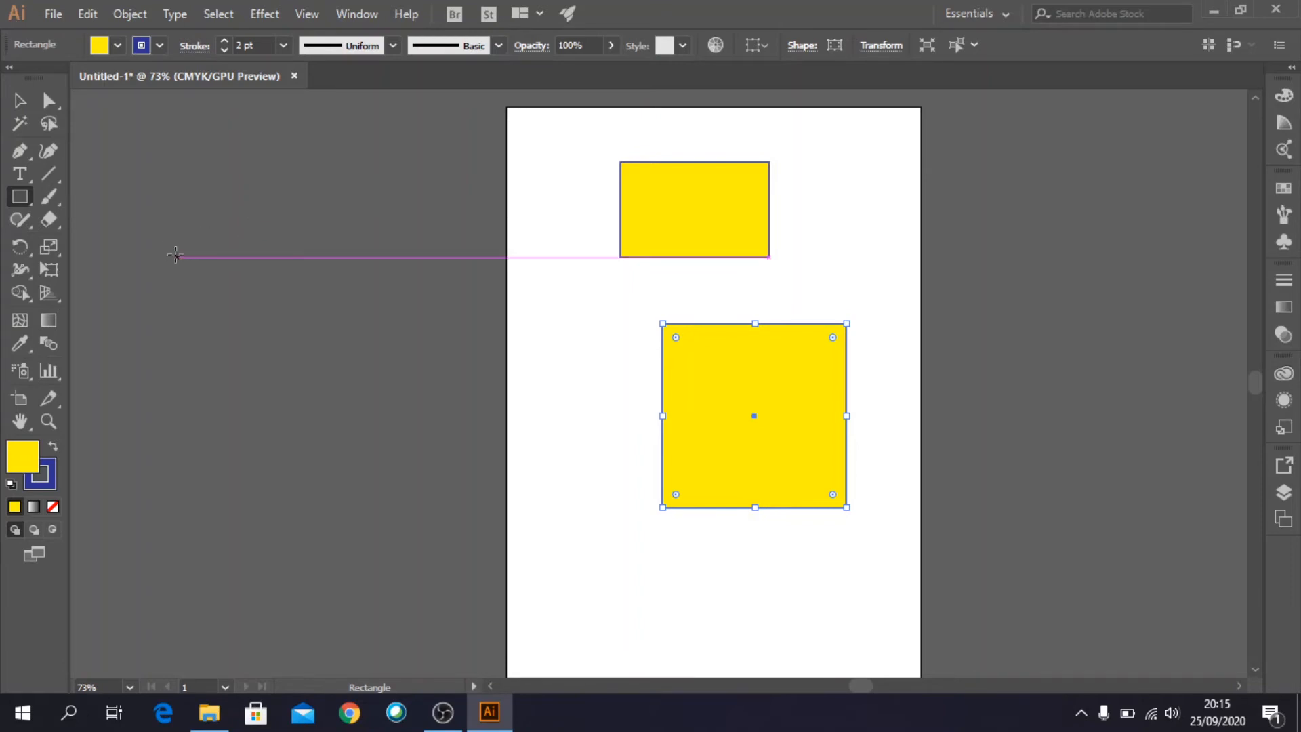
- Draw a nearly round ellipse of about 222 by 230 pt overlapping both rectangles and fill it with light blue
left_click(23, 197)
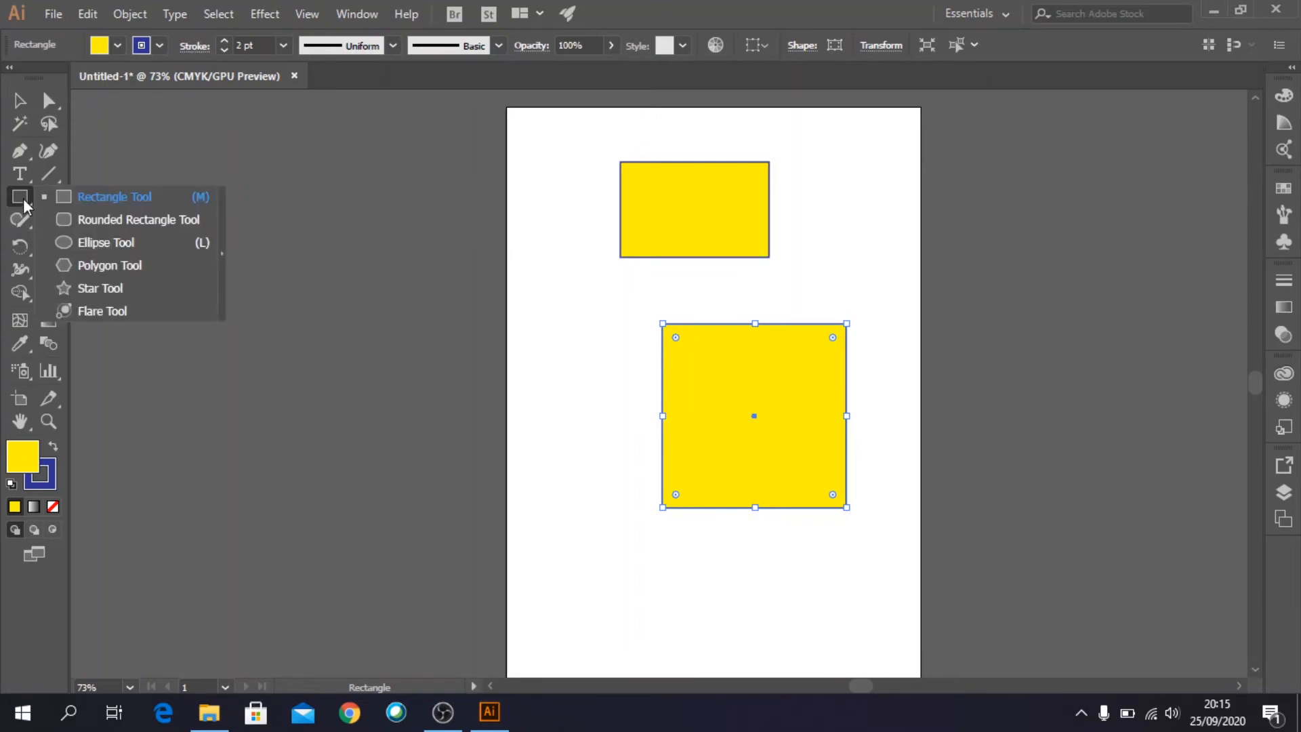
left_click(62, 241)
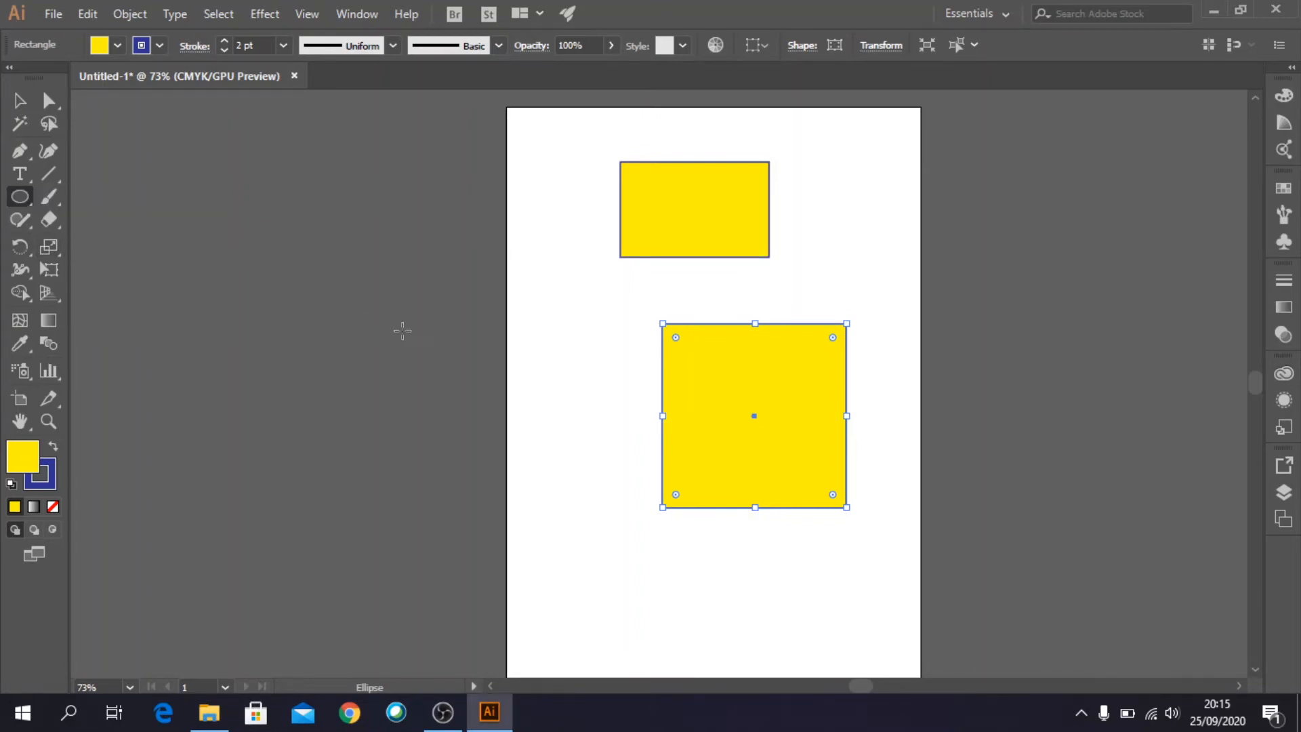
left_click_drag(532, 247, 686, 408)
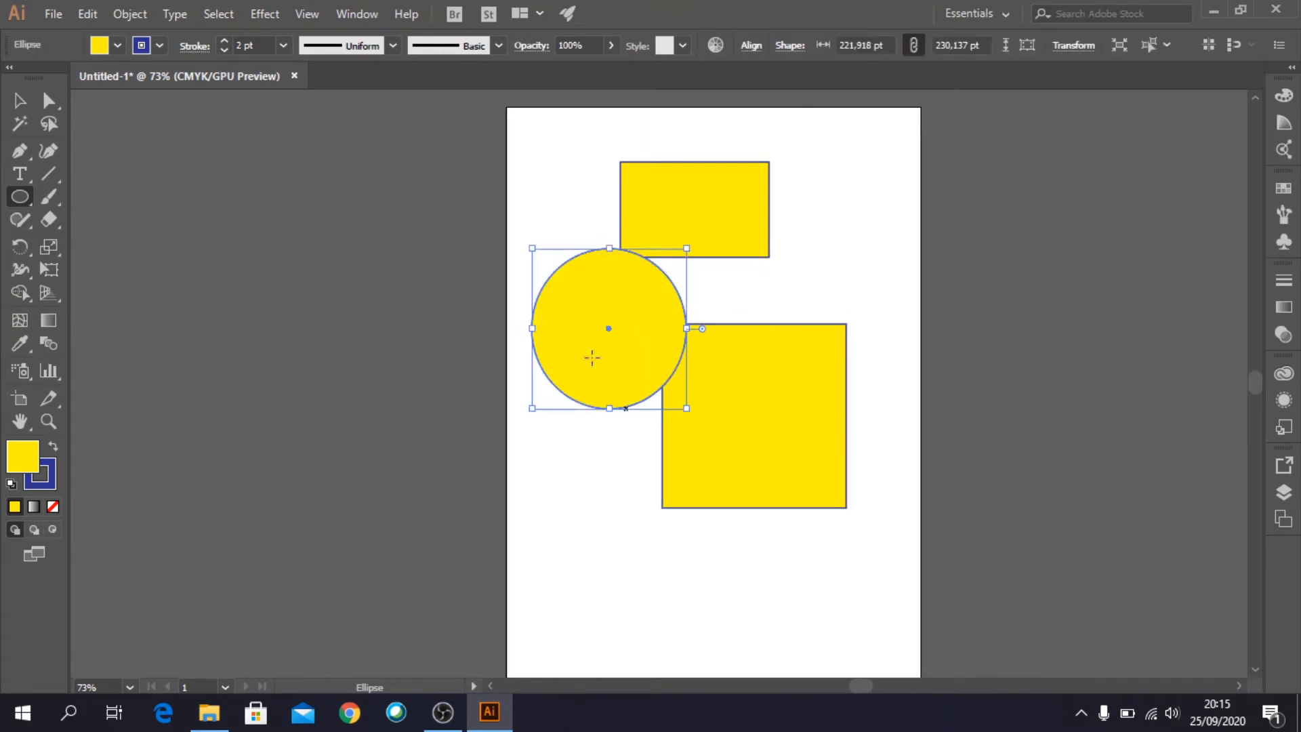
left_click(118, 47)
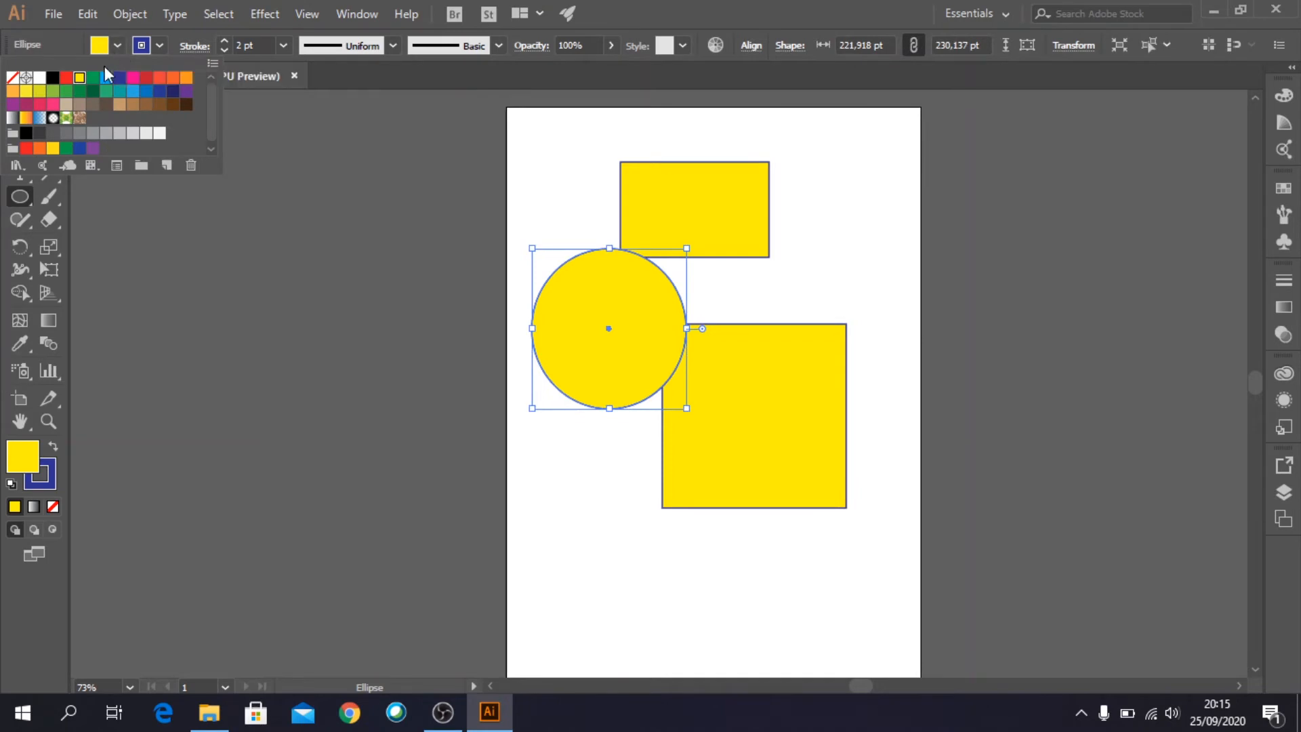
left_click(107, 78)
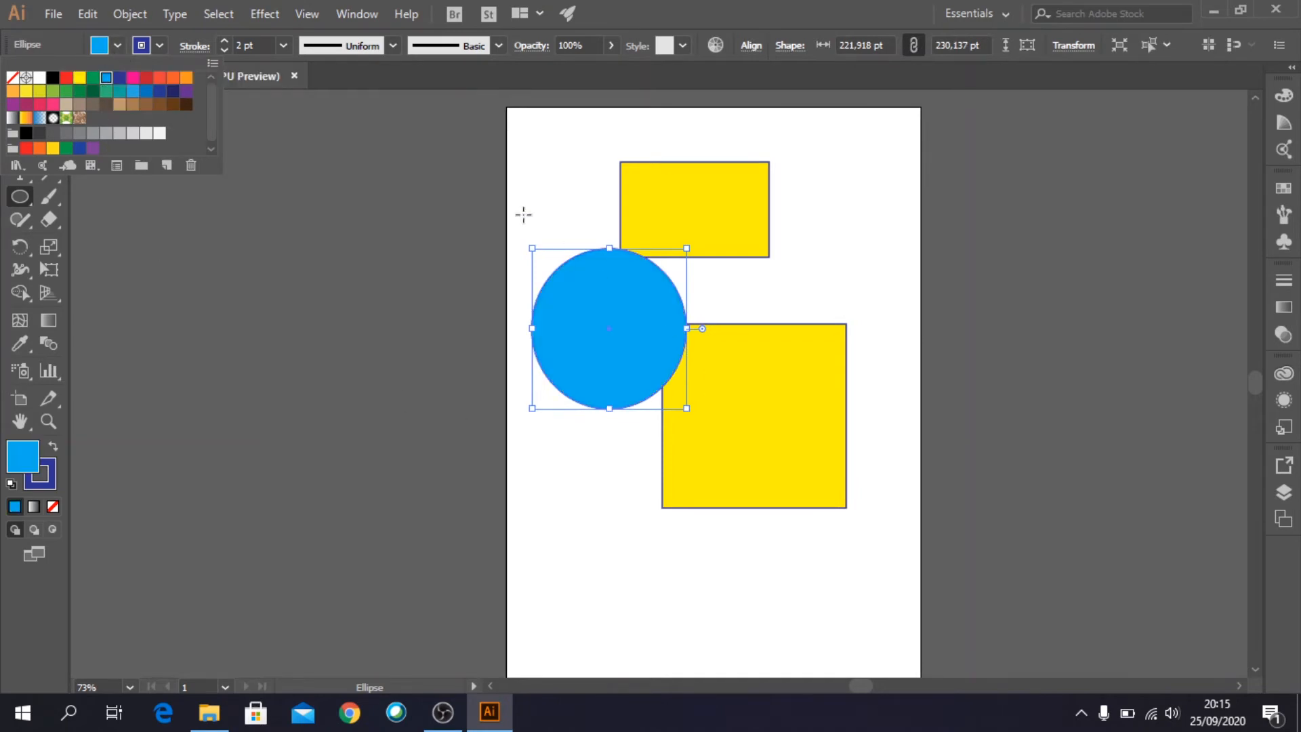
- Set the ellipse's stroke weight to 10 pt and fill it with the green leaf pattern
left_click(281, 44)
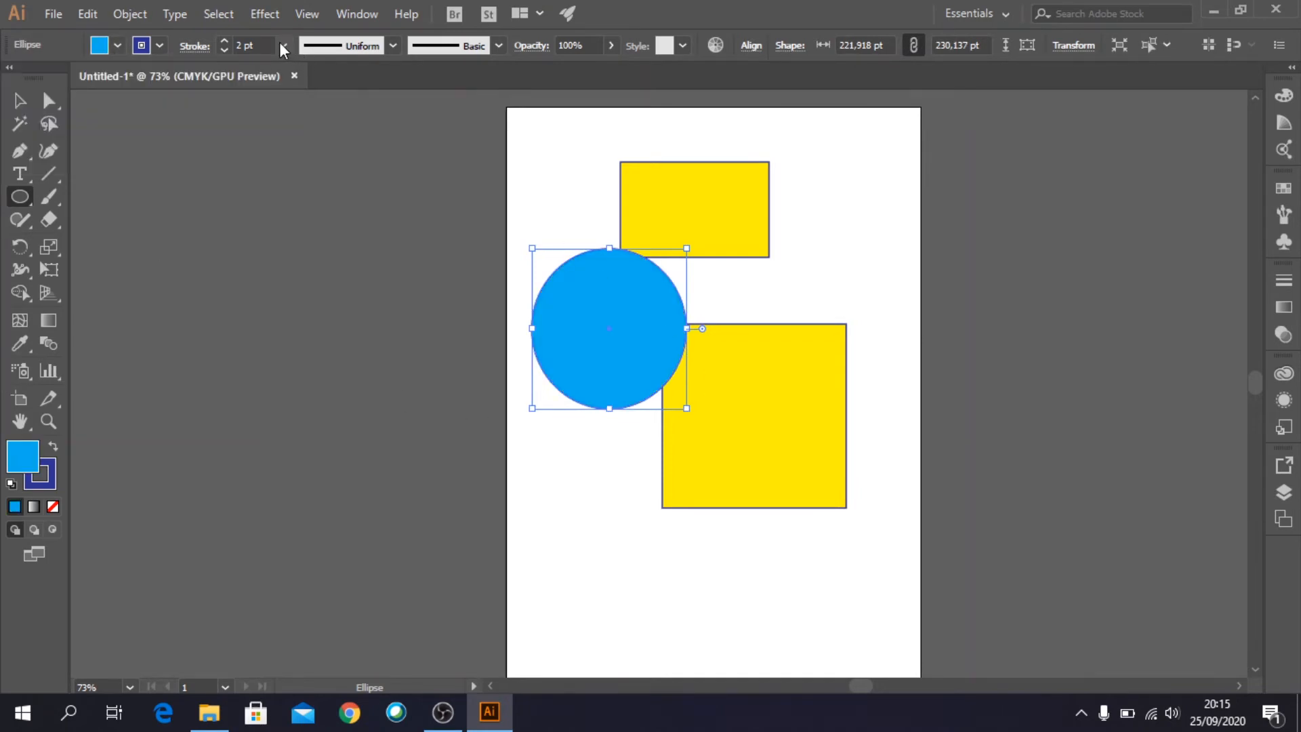
left_click(282, 44)
left_click(309, 316)
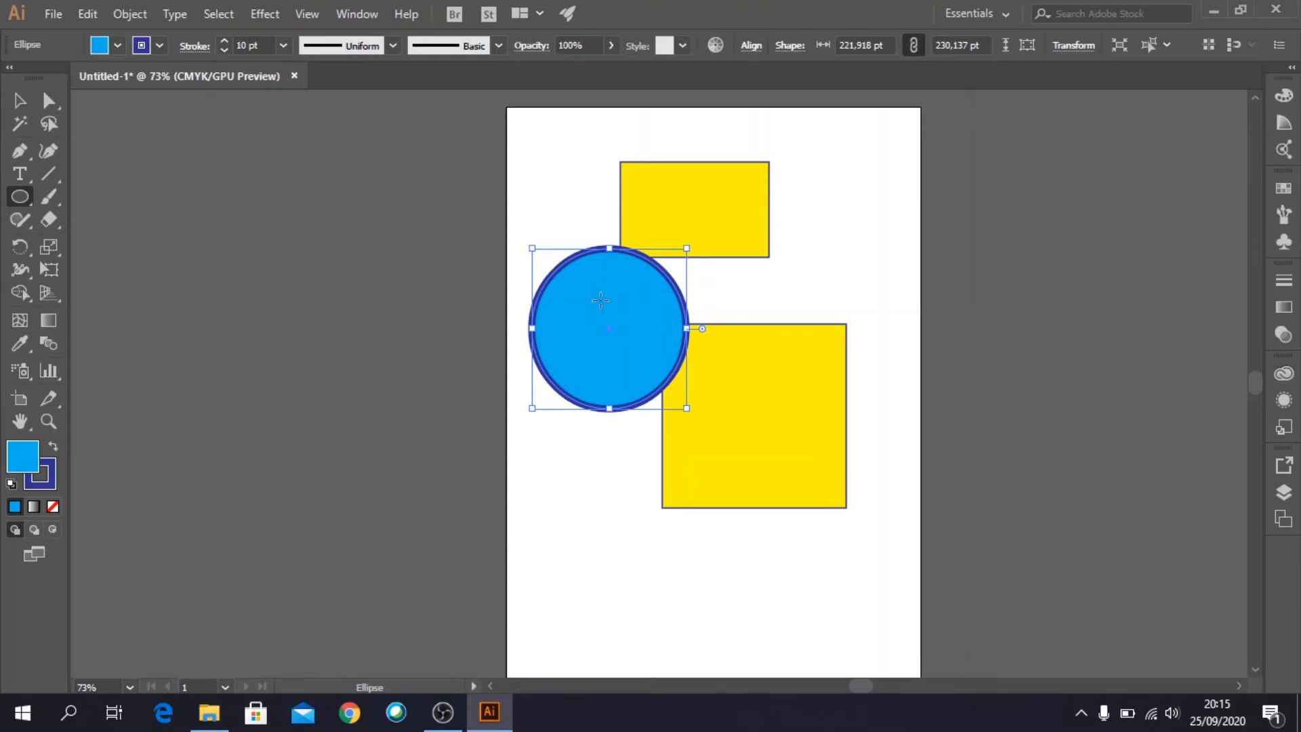
left_click(118, 46)
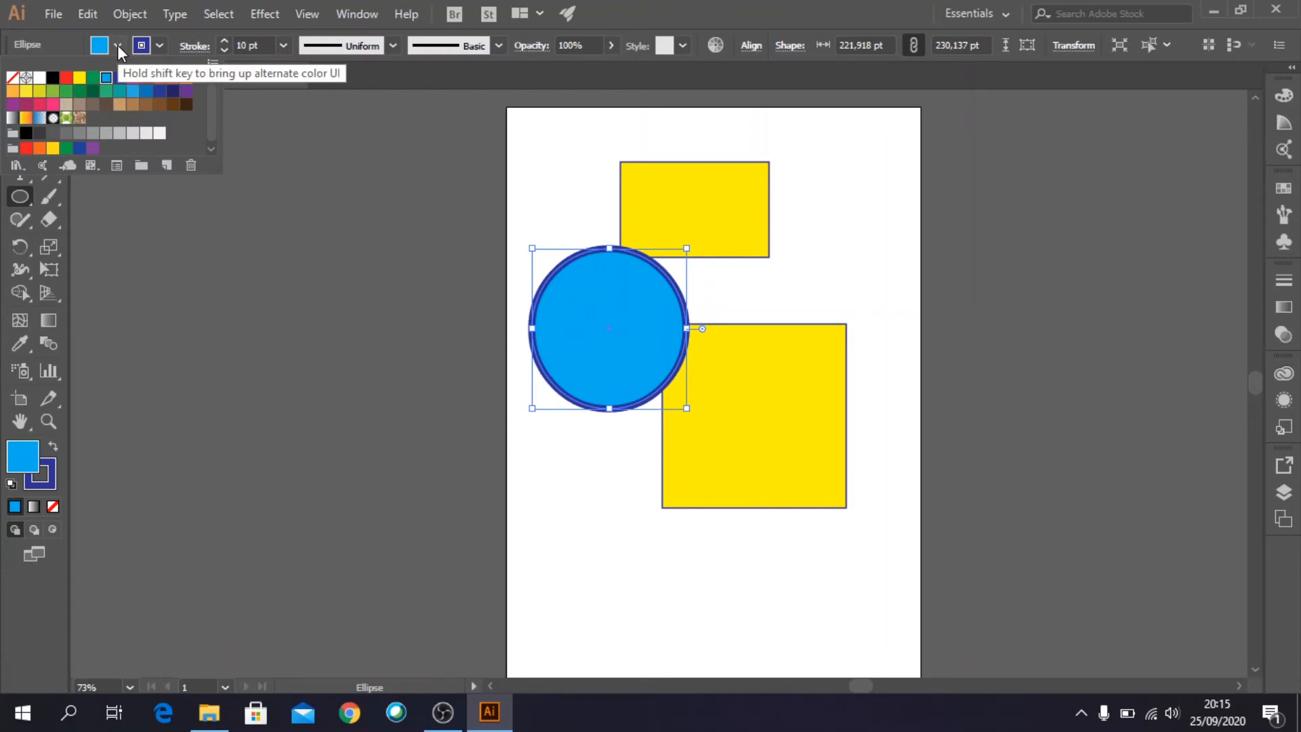
left_click(66, 118)
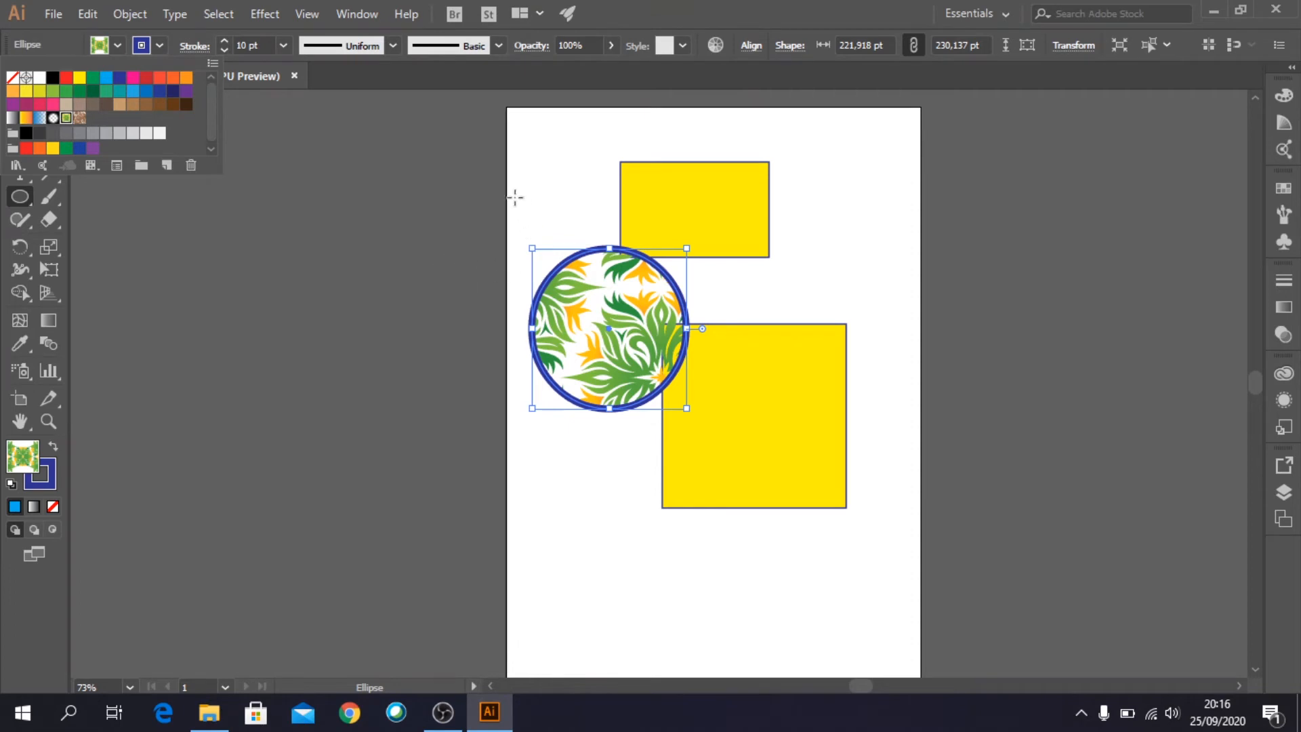
left_click(348, 82)
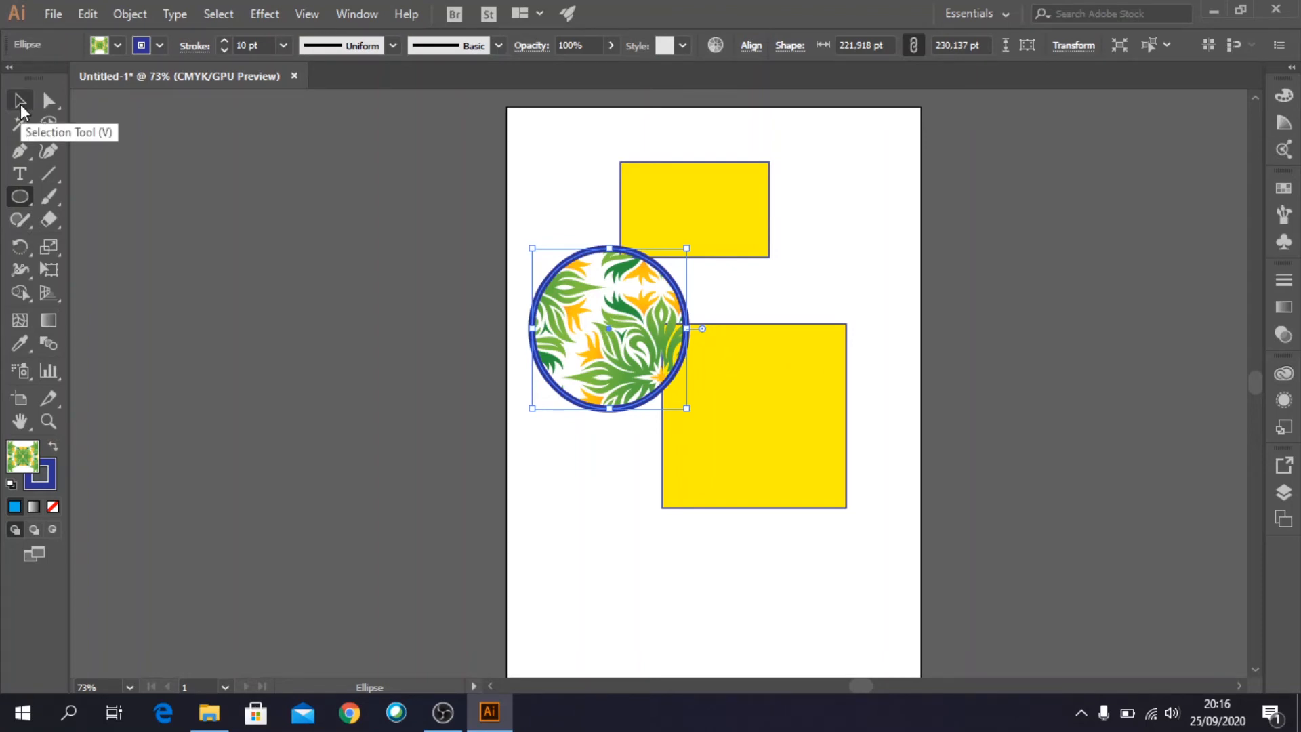
- Move the large yellow square clear of the ellipse and fill it with the brown swirl pattern
left_click(20, 103)
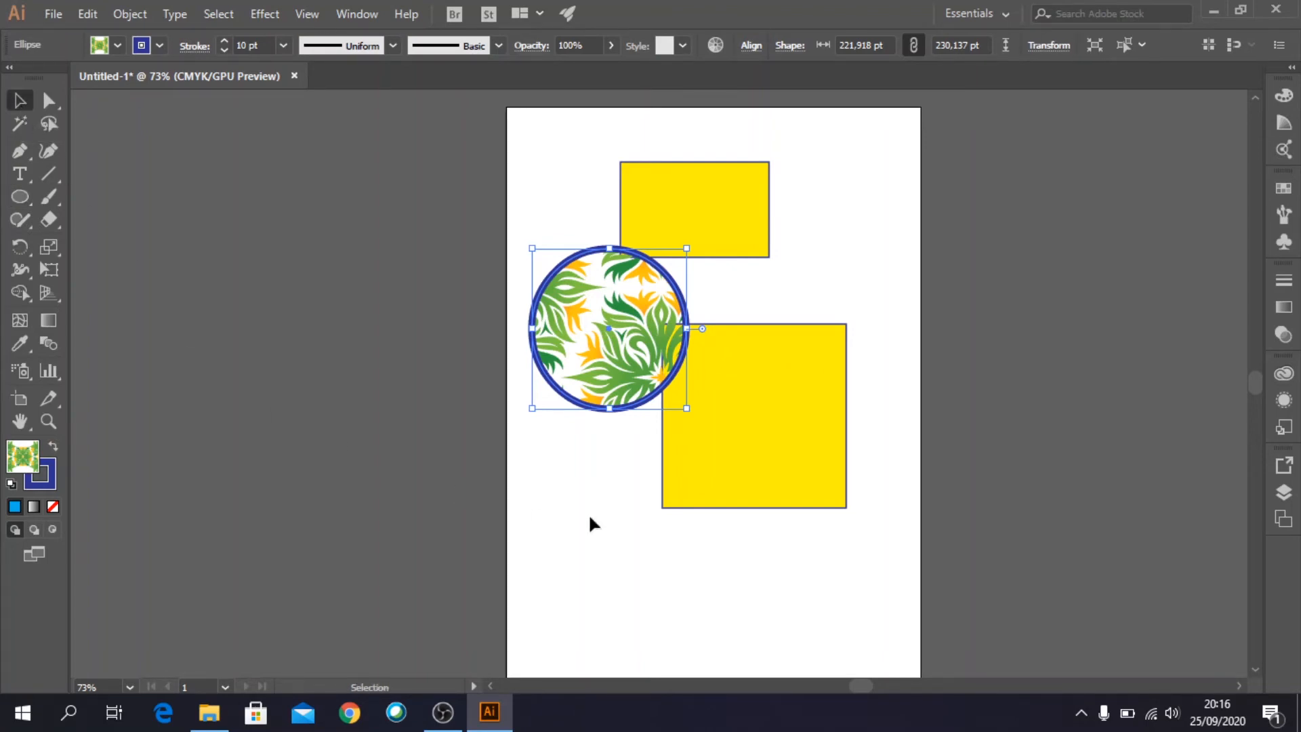
left_click_drag(795, 388, 844, 408)
left_click(116, 46)
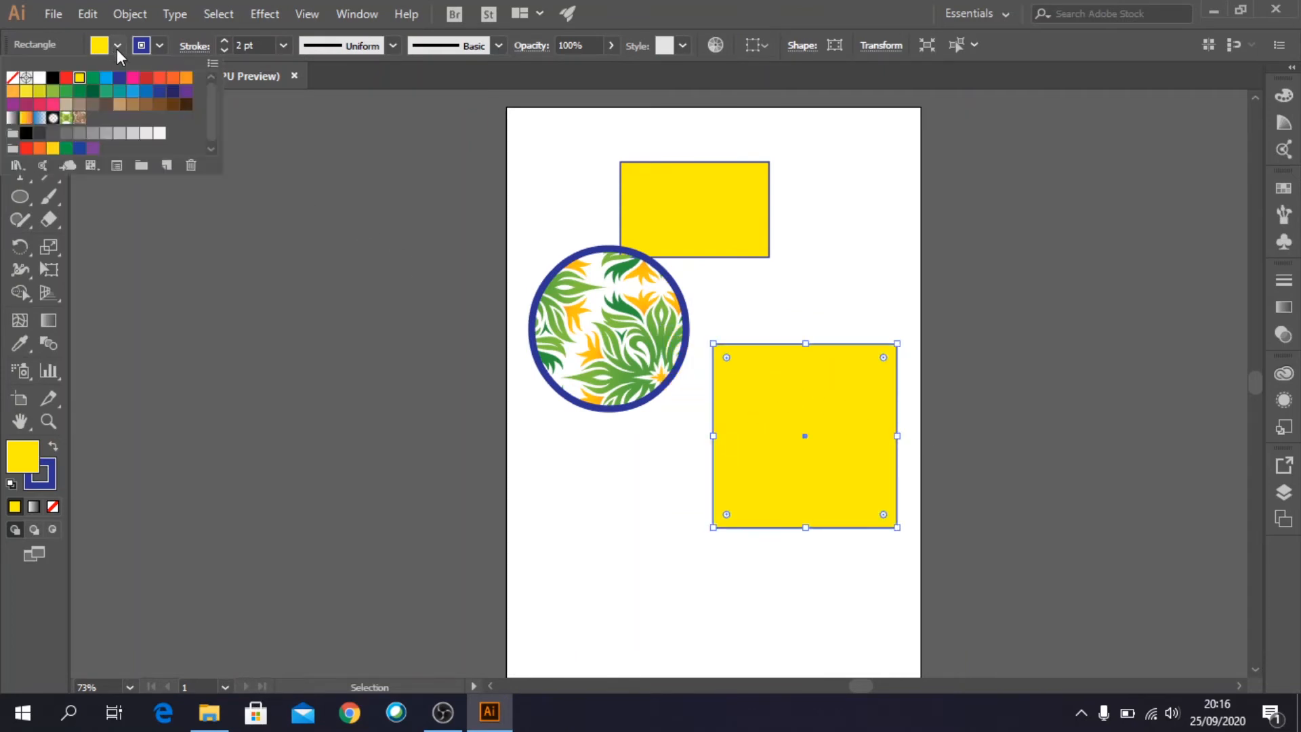
left_click(80, 119)
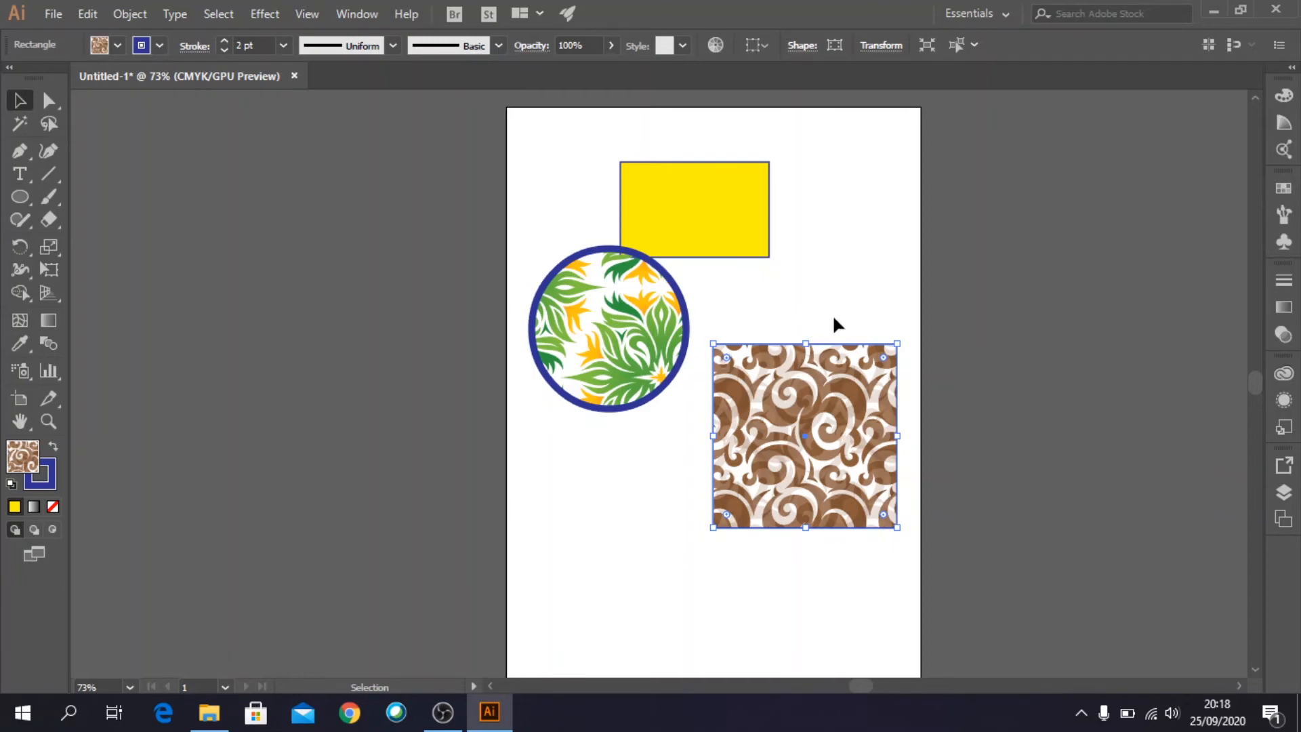
- Delete the yellow rectangle, the leaf-patterned ellipse and the brown-patterned square from the page
left_click(711, 181)
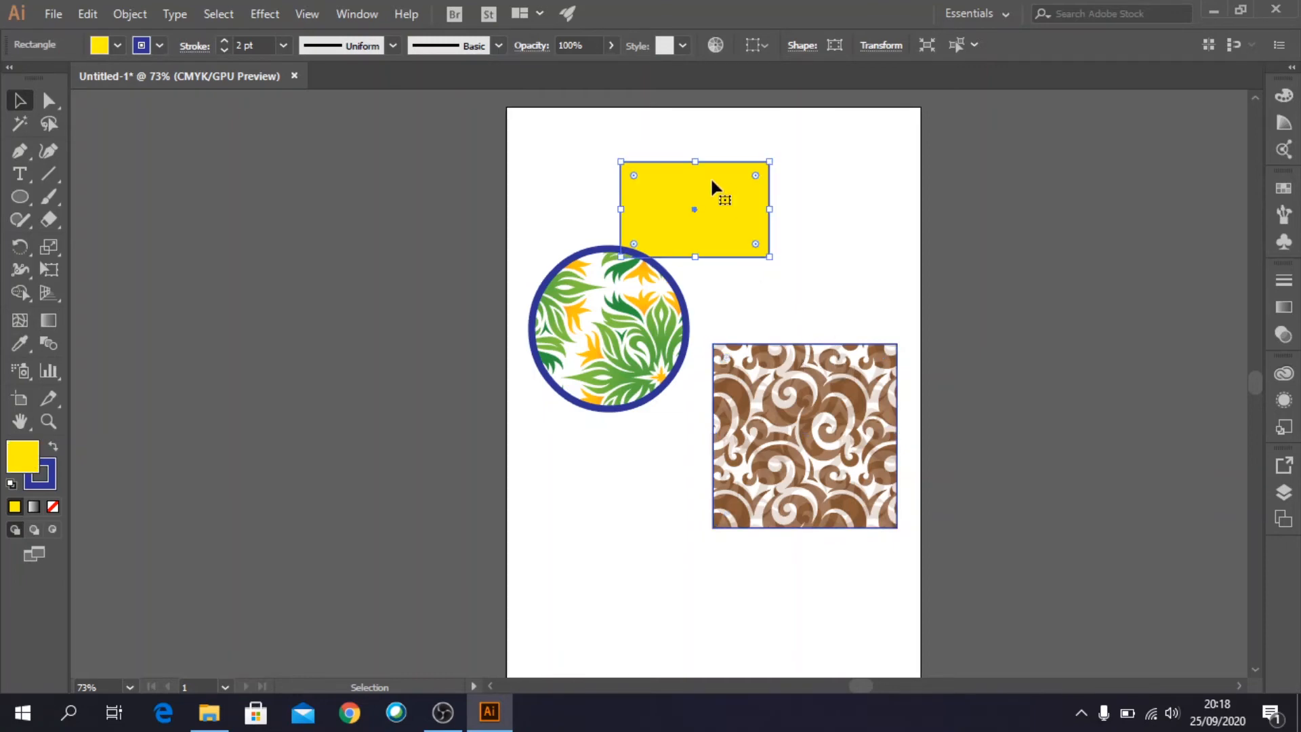
key("Delete")
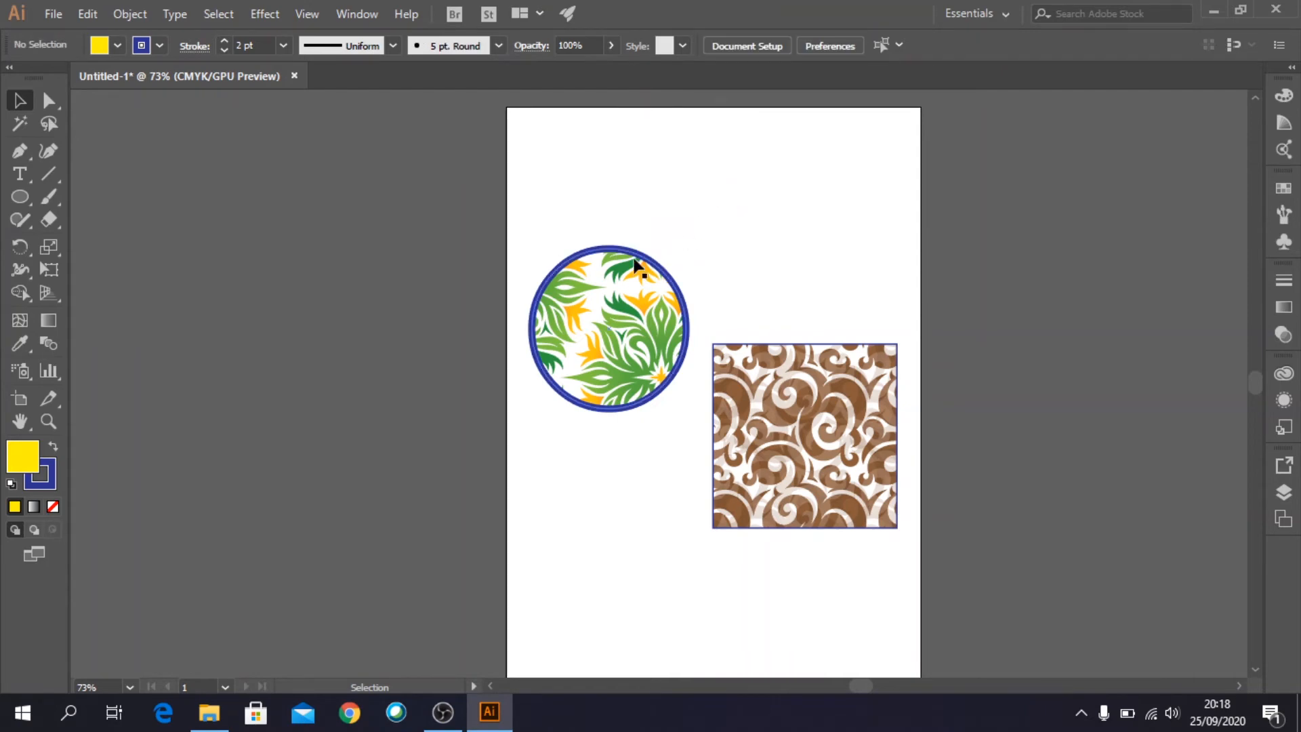
left_click(624, 274)
key("Delete")
left_click(831, 397)
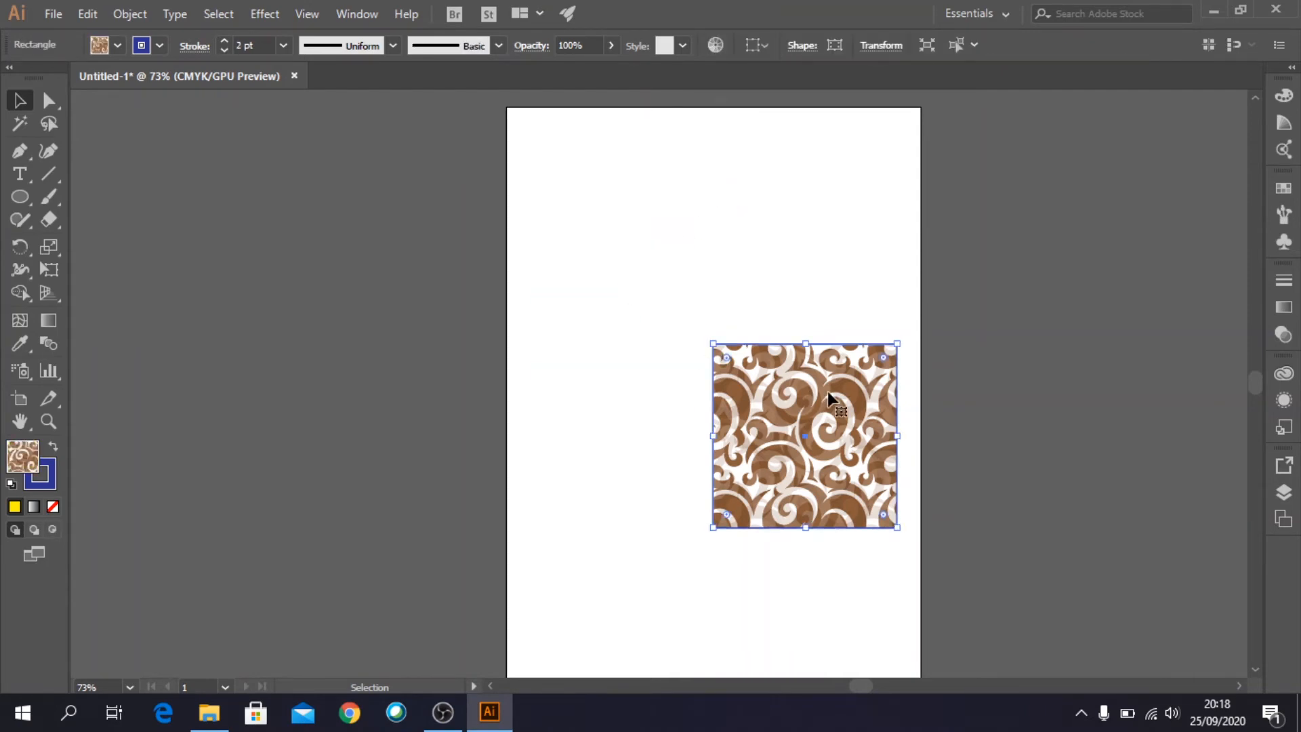
key("Delete")
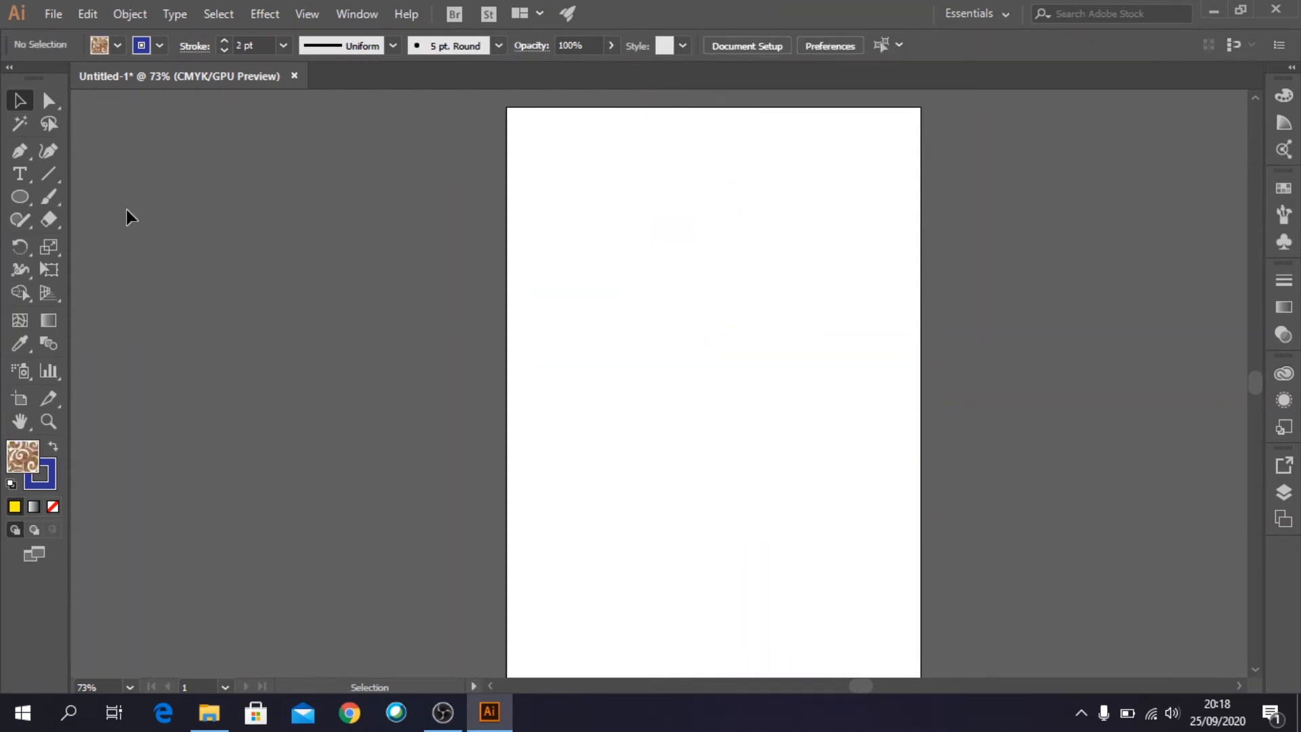
- With nothing selected, set the default fill to light orange and the default stroke to black
left_click(117, 46)
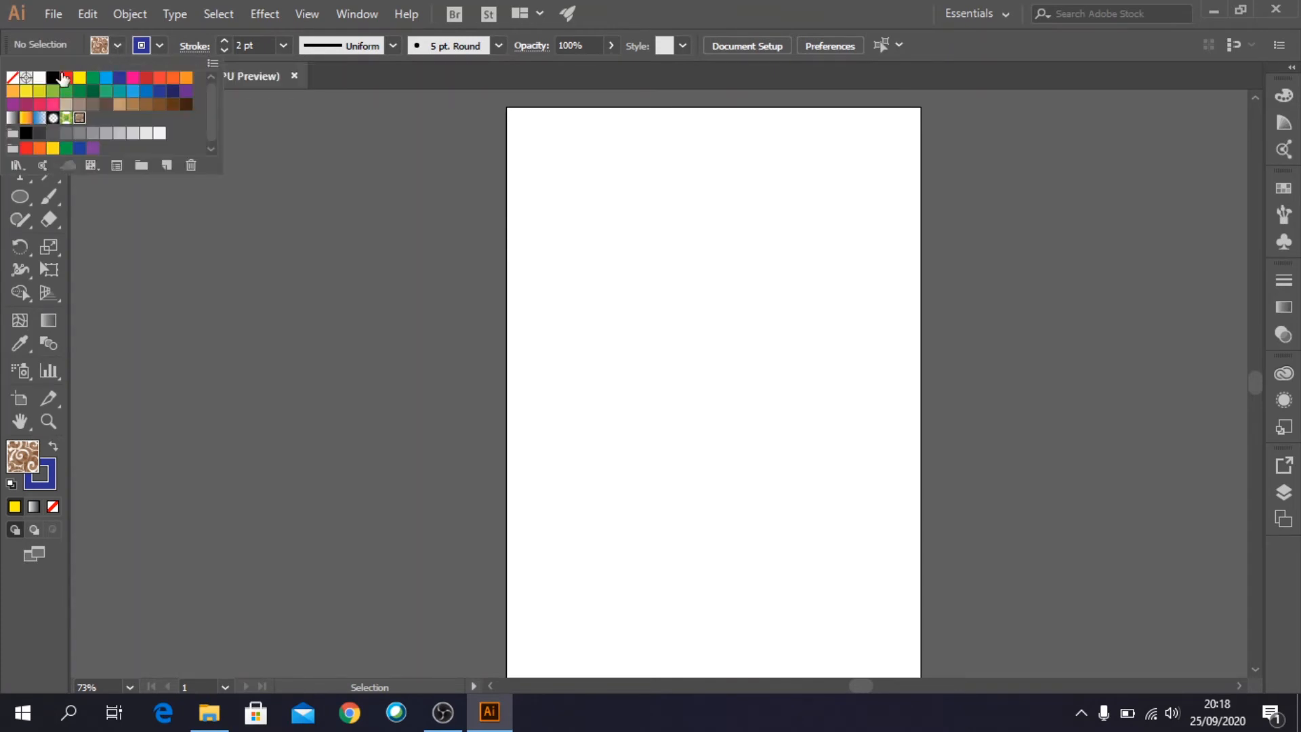
left_click(13, 91)
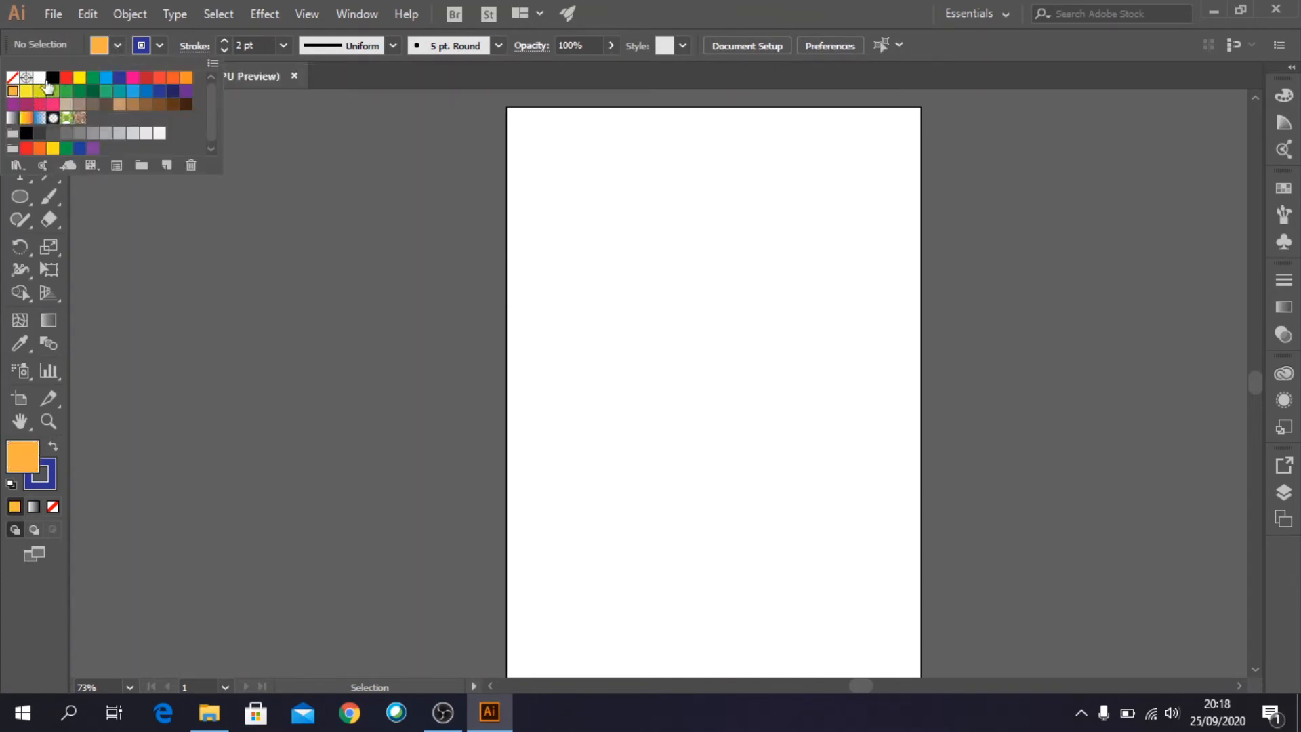
left_click(82, 48)
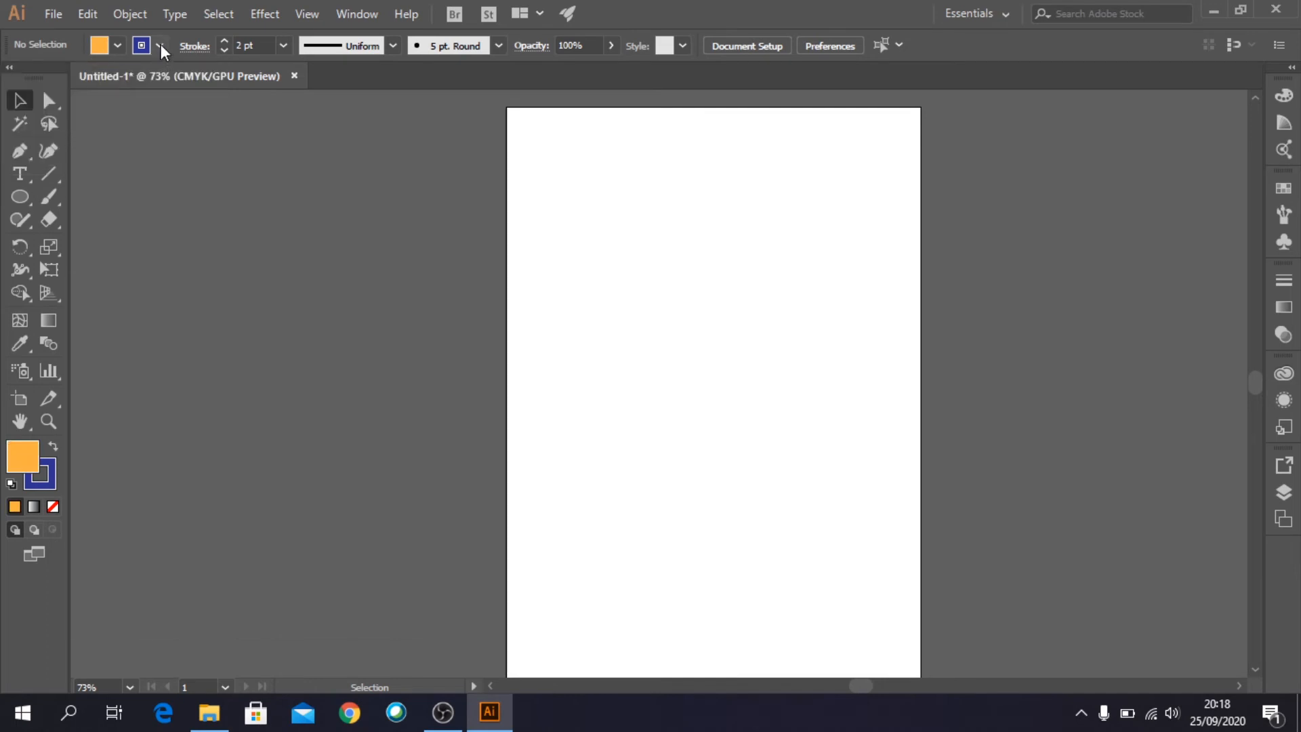
left_click(161, 45)
left_click(54, 78)
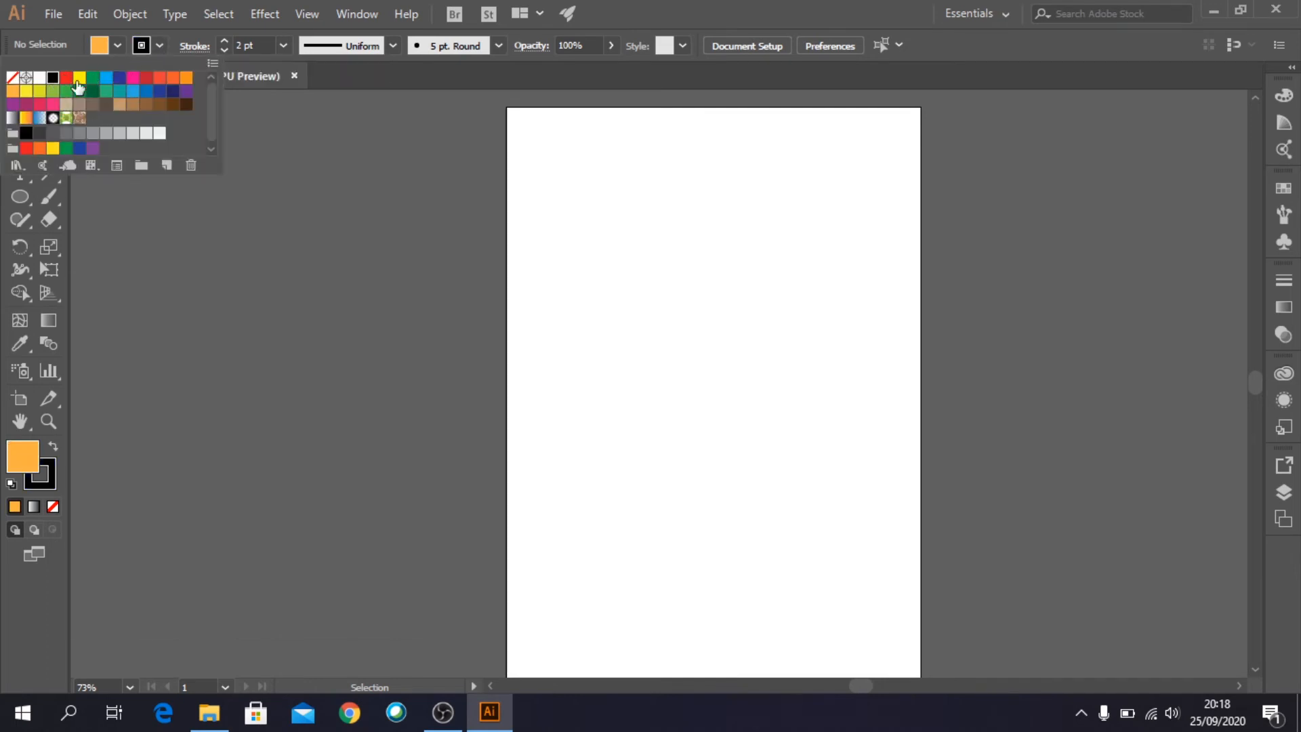
left_click(369, 75)
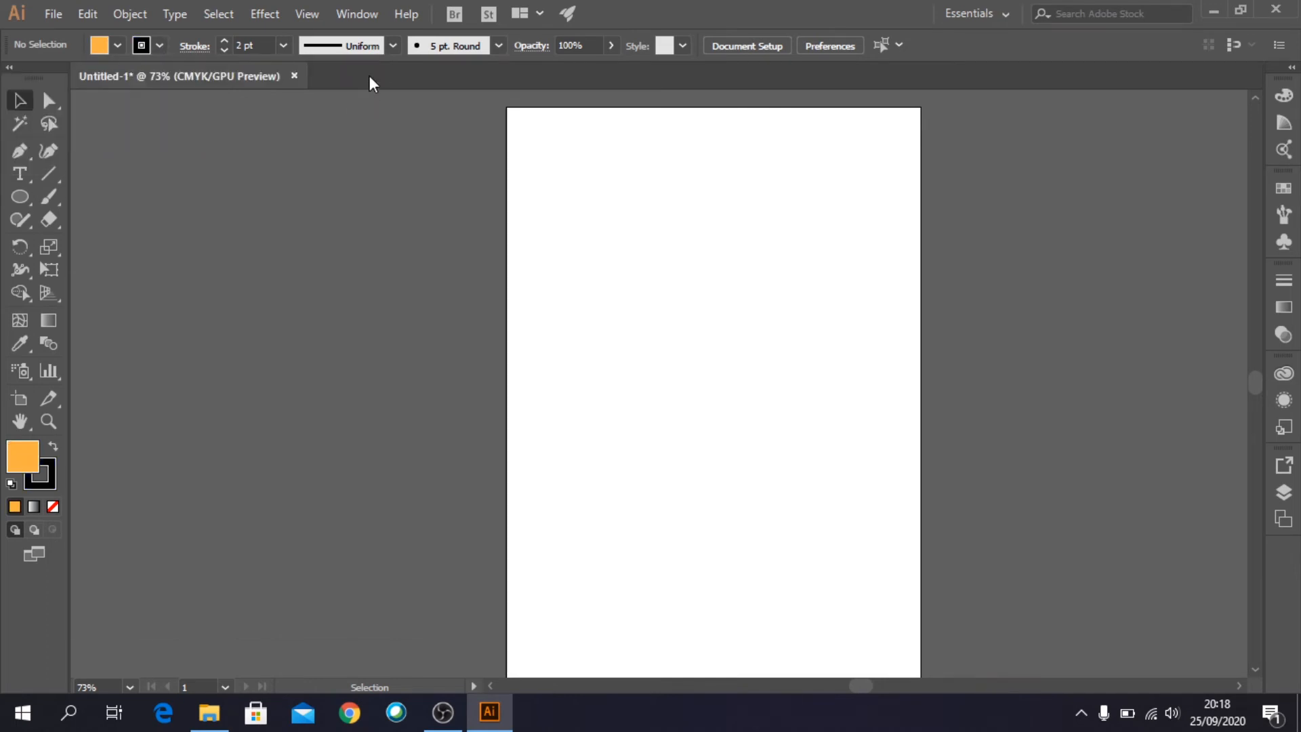
- Draw an upright five-pointed star with an outer radius of about 151 pt near the top of the page
left_click(23, 193)
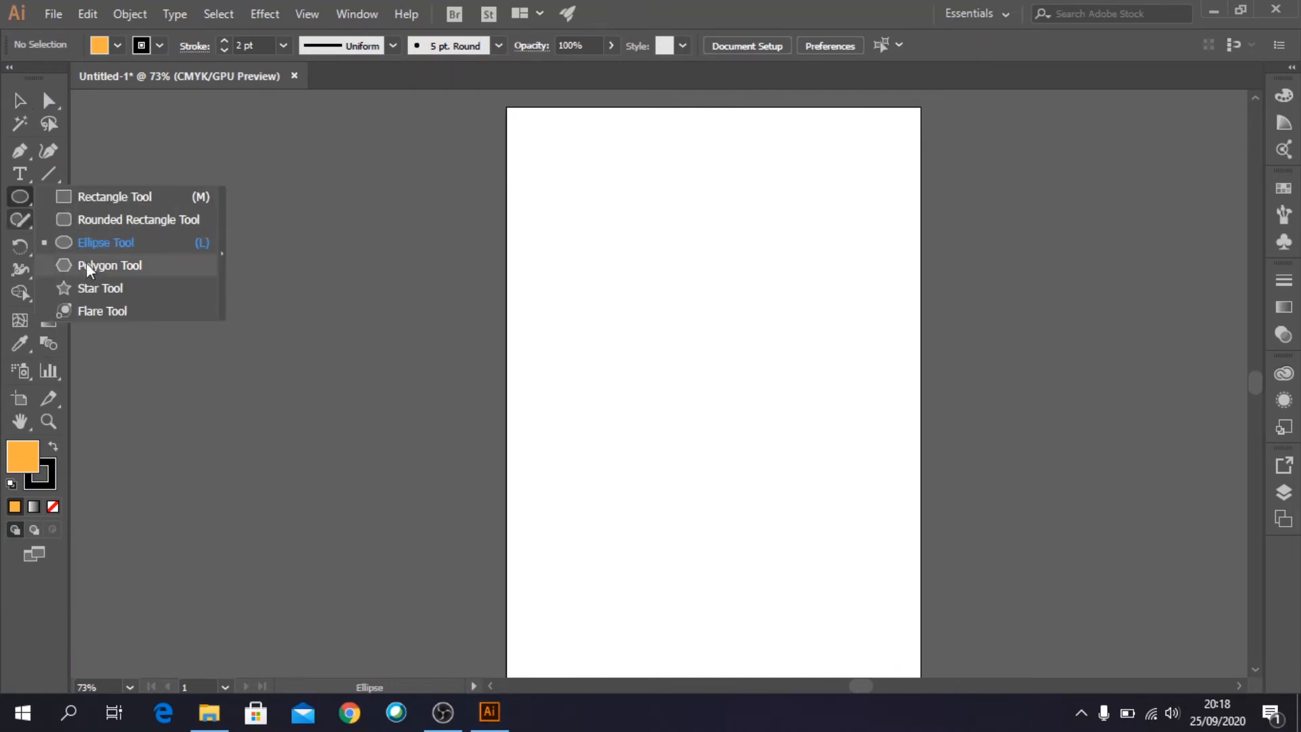
left_click(94, 290)
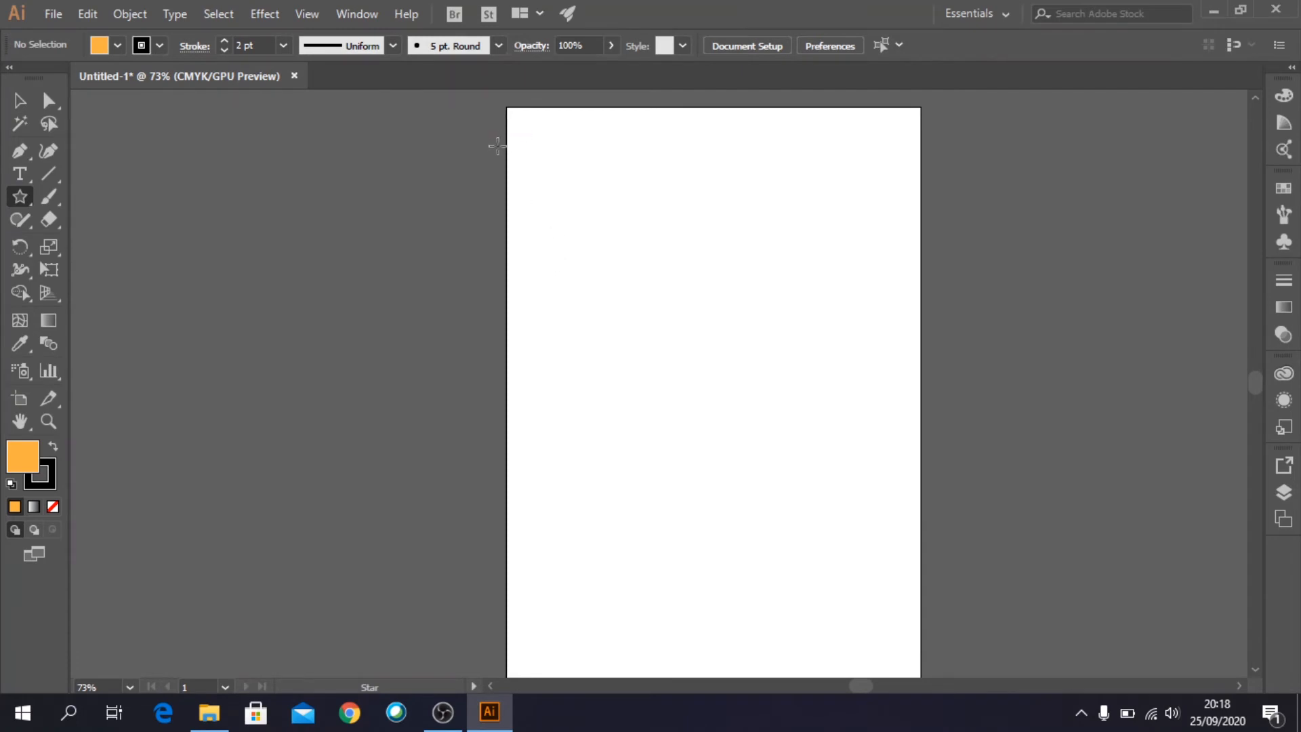
left_click_drag(654, 231, 716, 316)
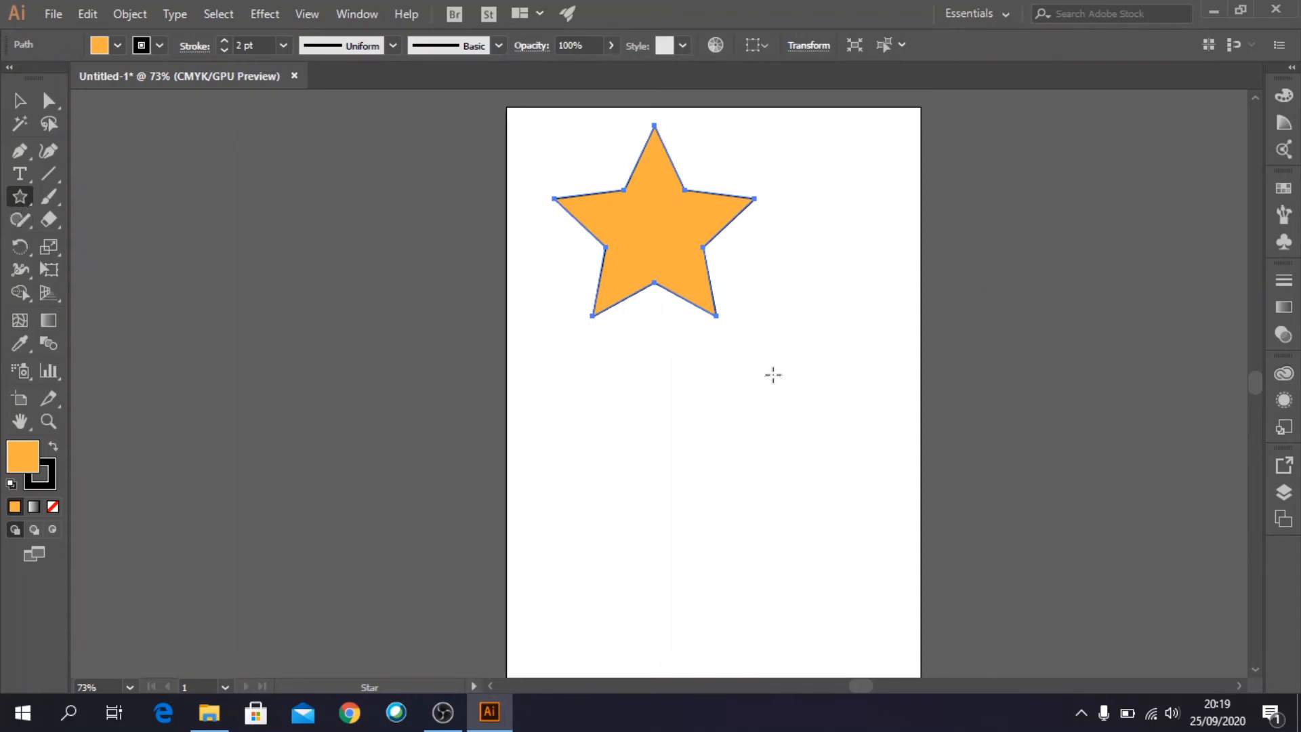
- Add a six-pointed star of the same radii beside the five-pointed one by setting its points to 6
left_click(830, 323)
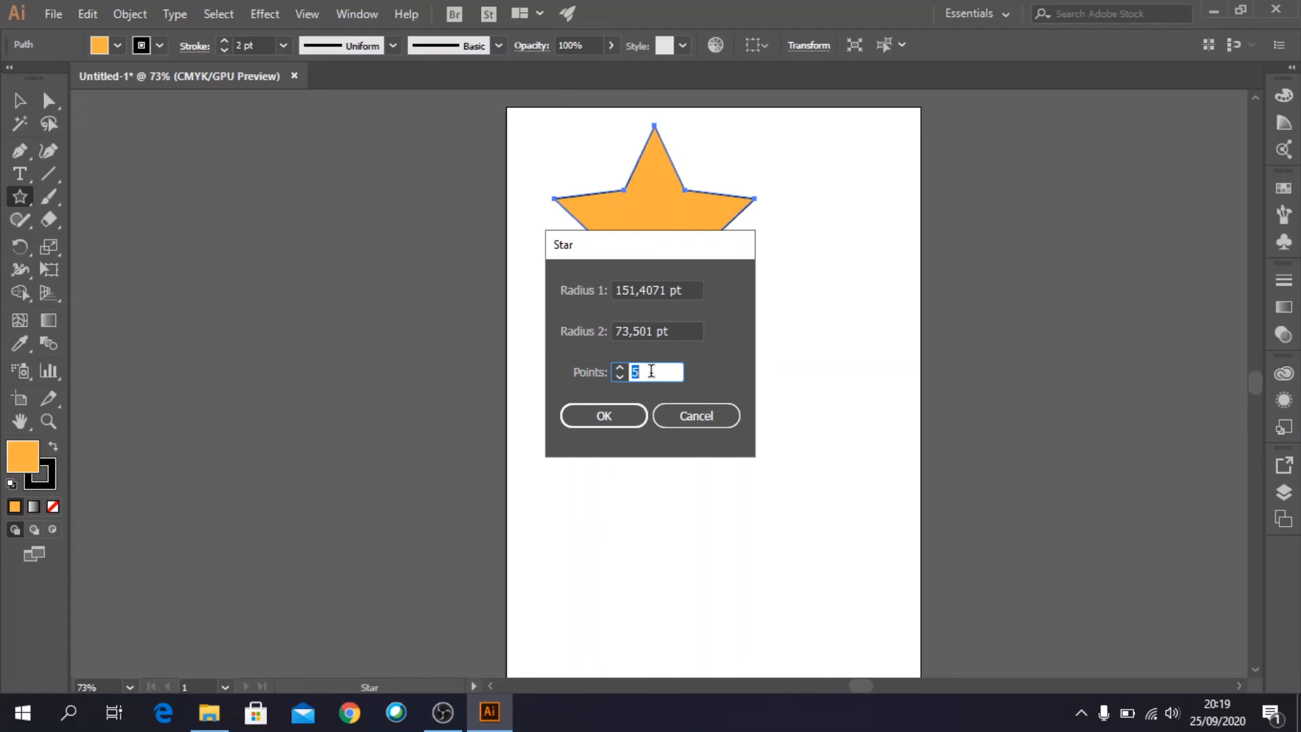
type("6")
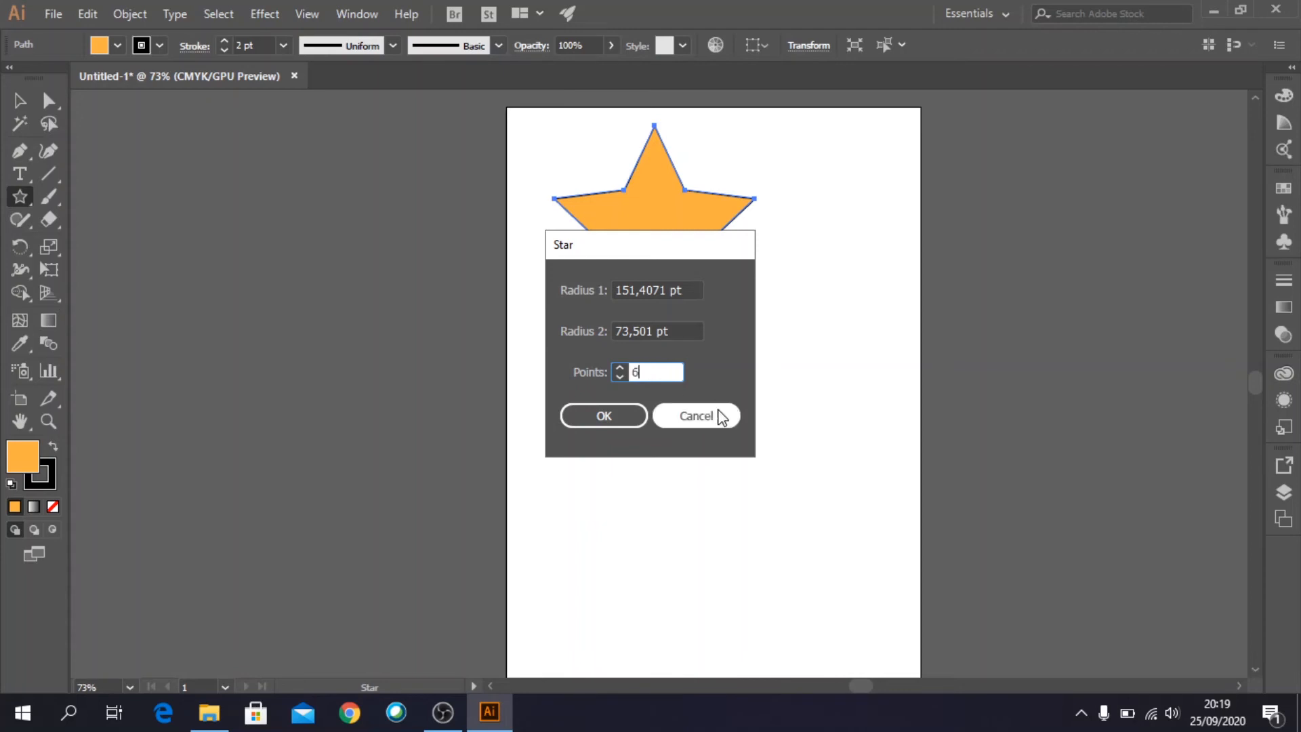
left_click(603, 416)
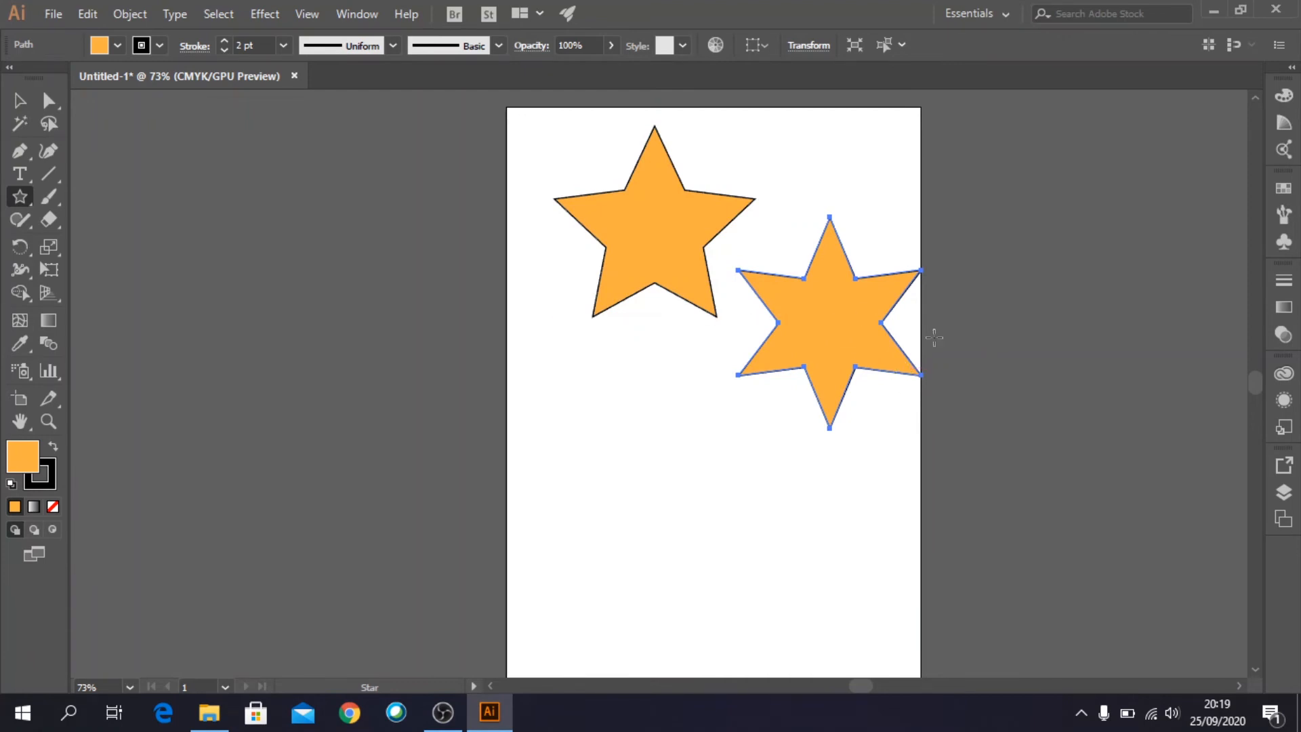
- Draw a rounded rectangle of about 214 by 154 pt below the five-pointed star
right_click(22, 203)
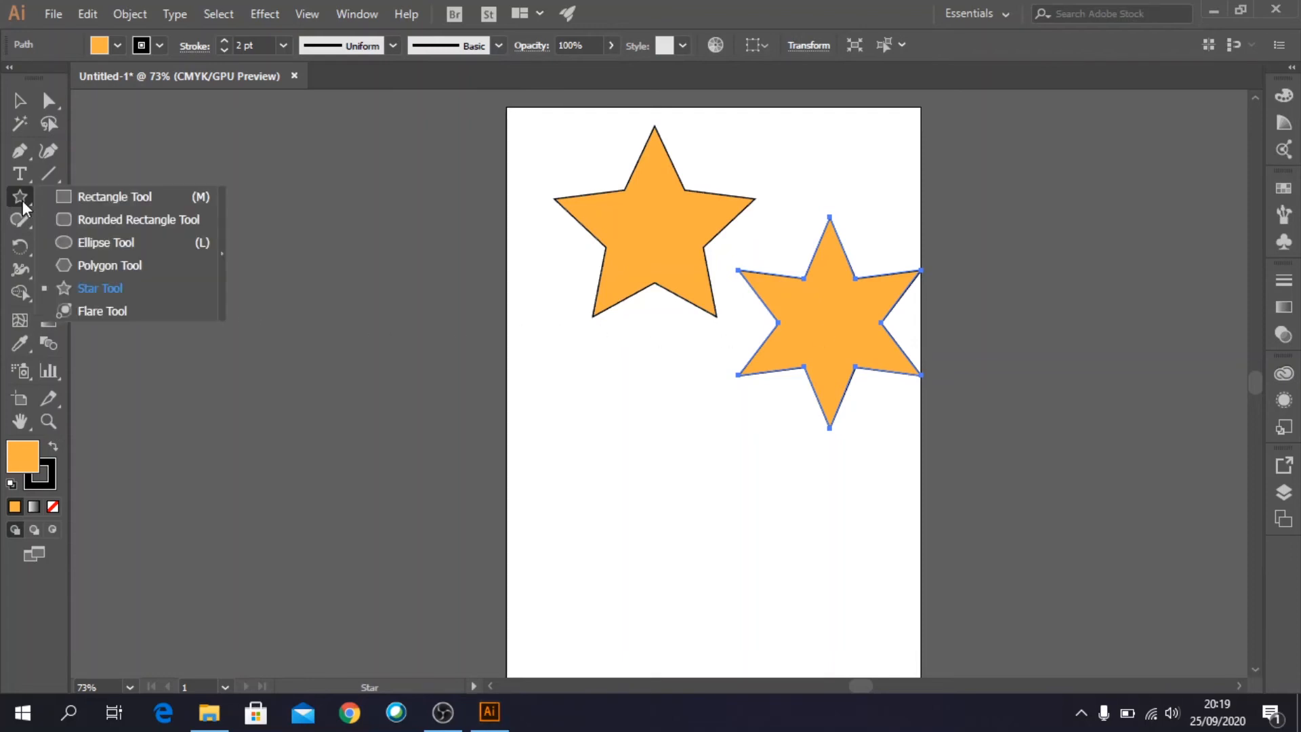
left_click(87, 224)
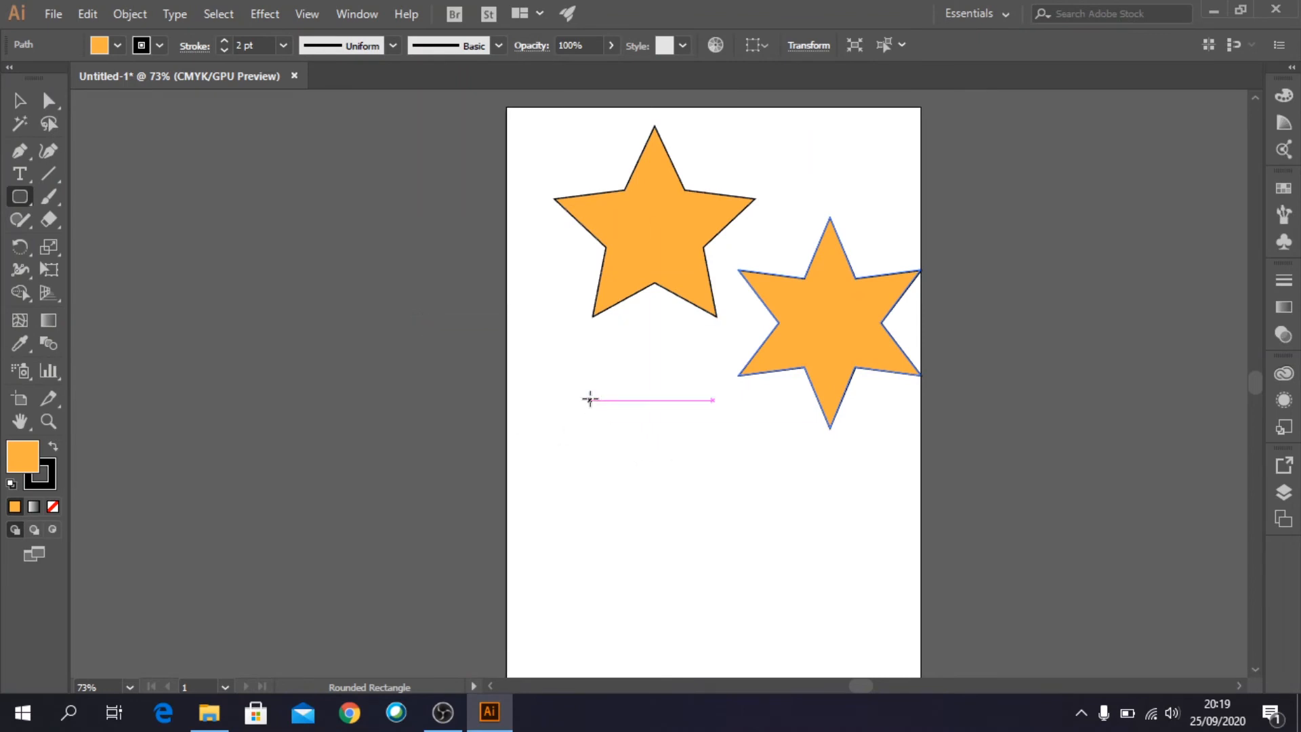
left_click_drag(589, 399, 738, 506)
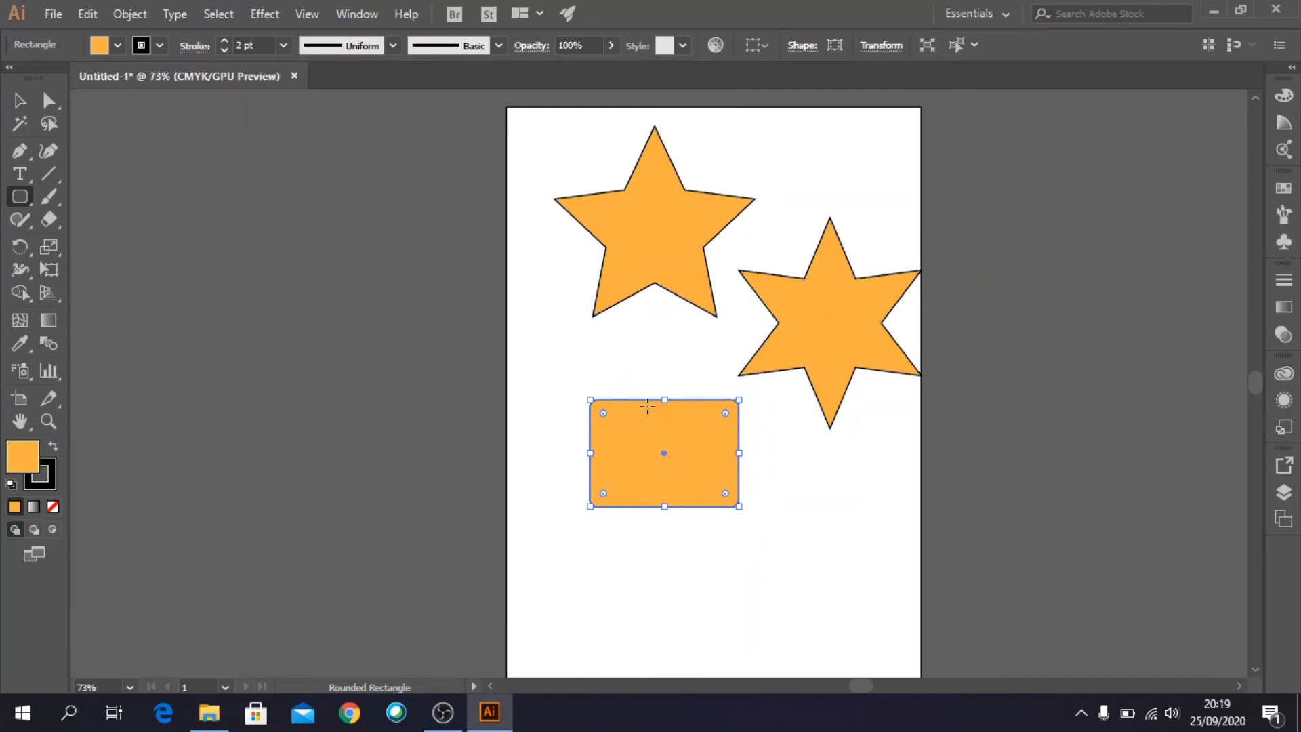
- Create a second rounded rectangle of the same size with a 25 pt corner radius, overlapping the first one
left_click(533, 342)
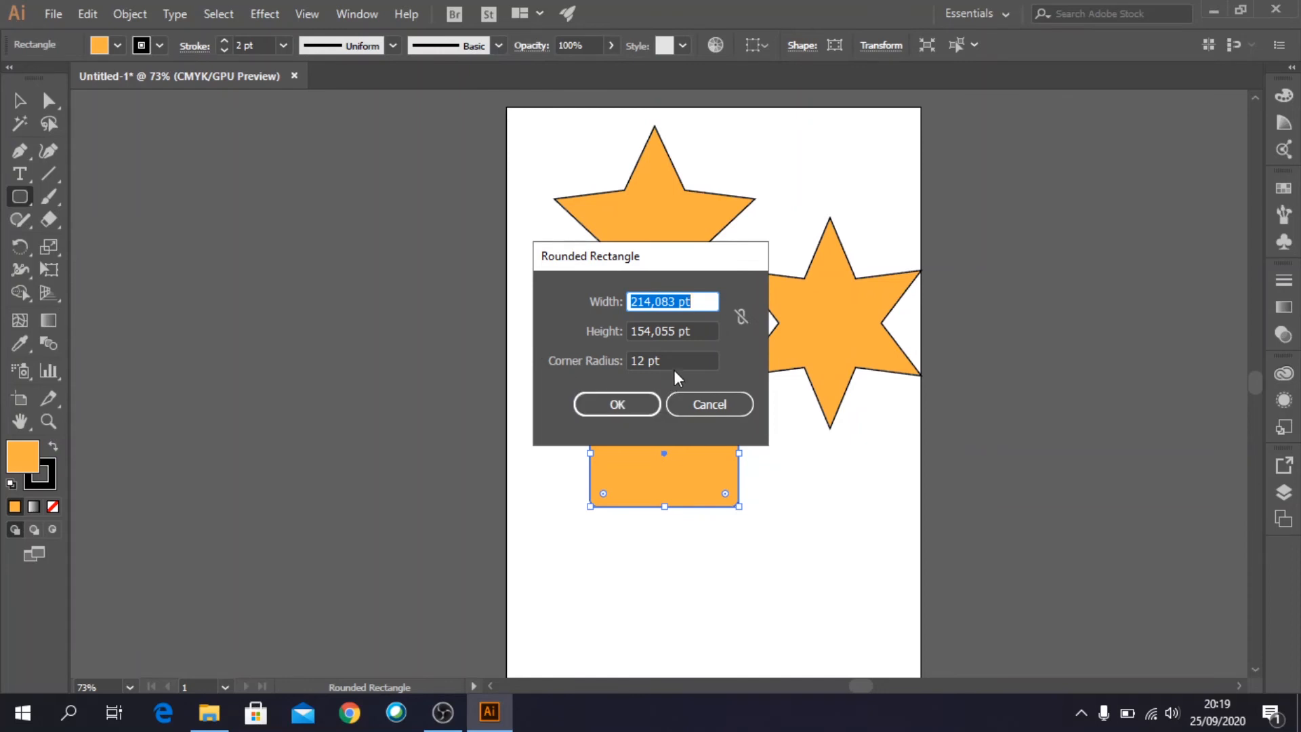
left_click_drag(682, 361, 603, 359)
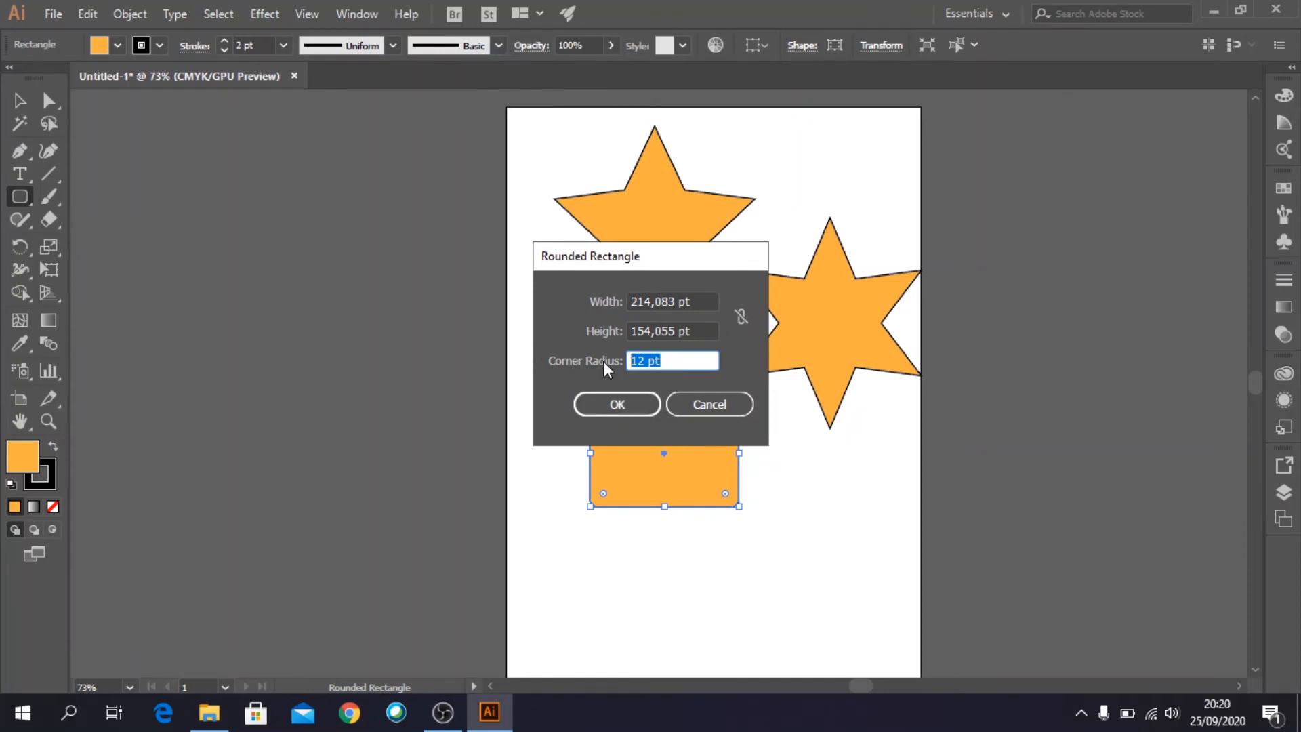
type("25")
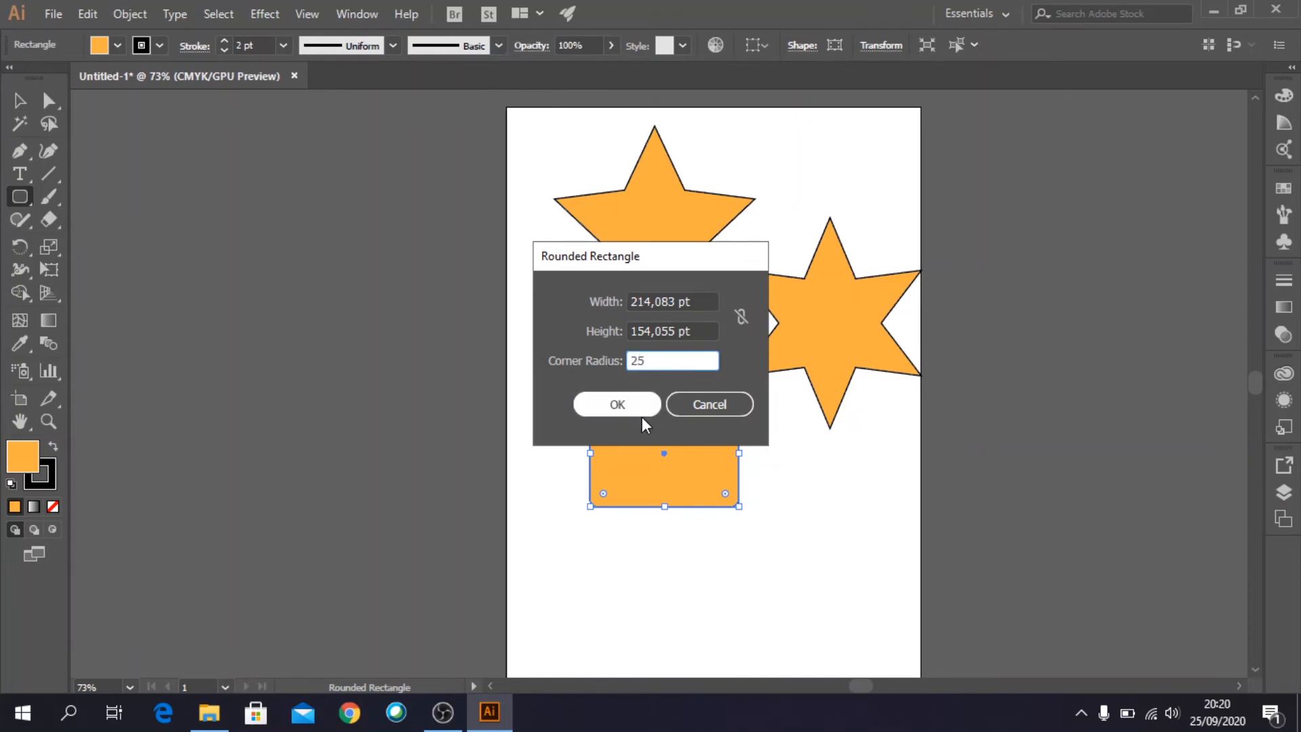
left_click(625, 399)
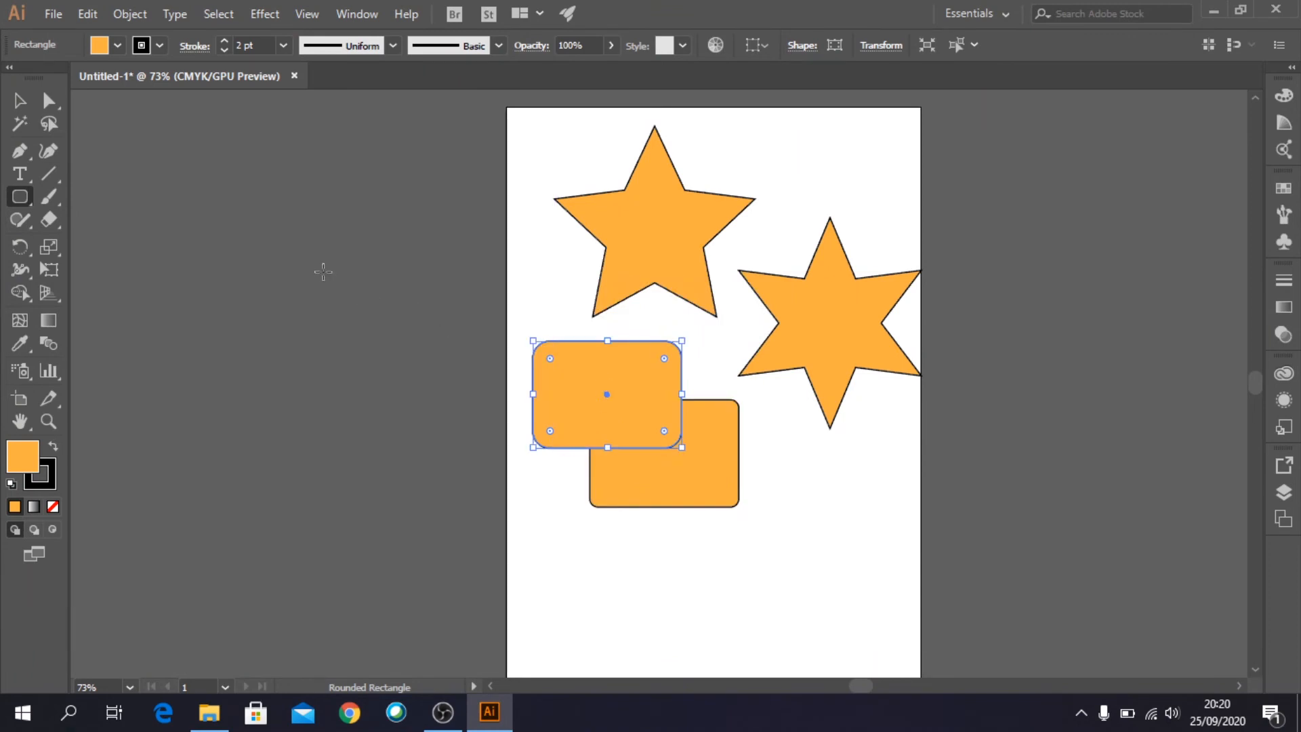
- Draw a third rounded rectangle outside the page and delete it
left_click_drag(323, 272, 486, 414)
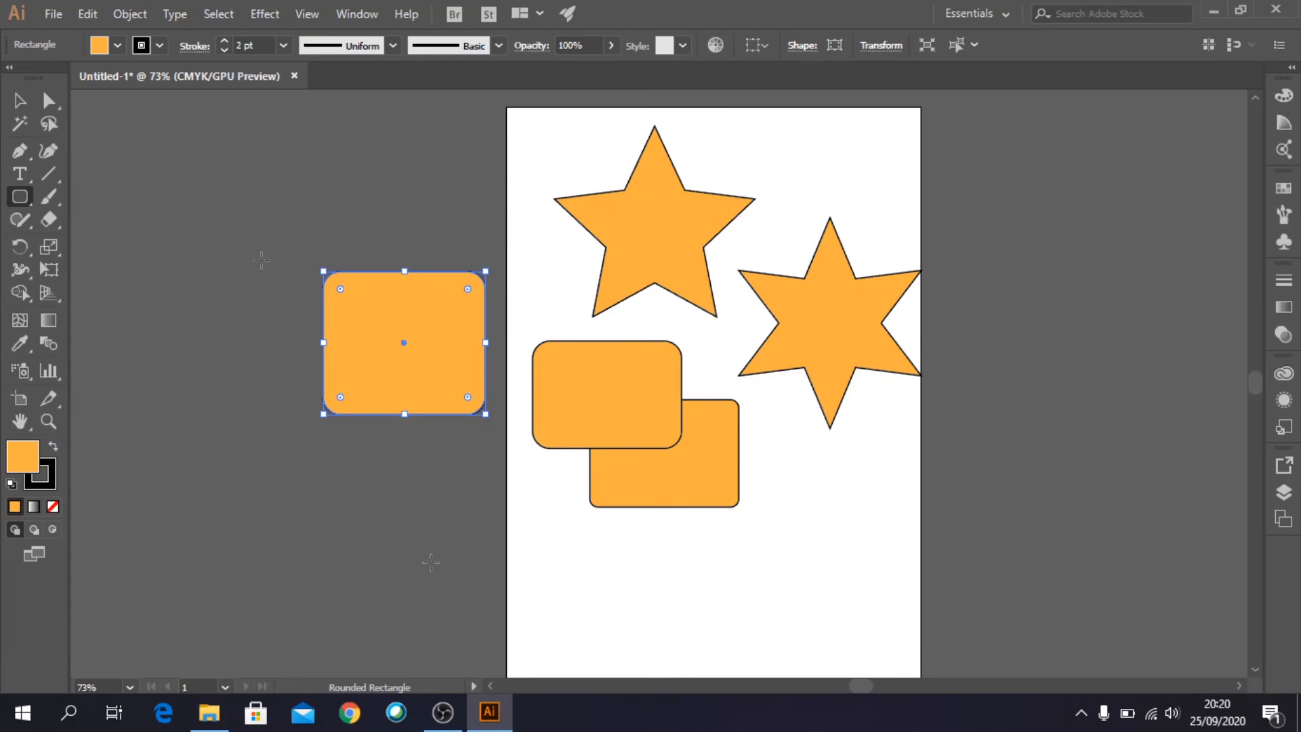
left_click(21, 107)
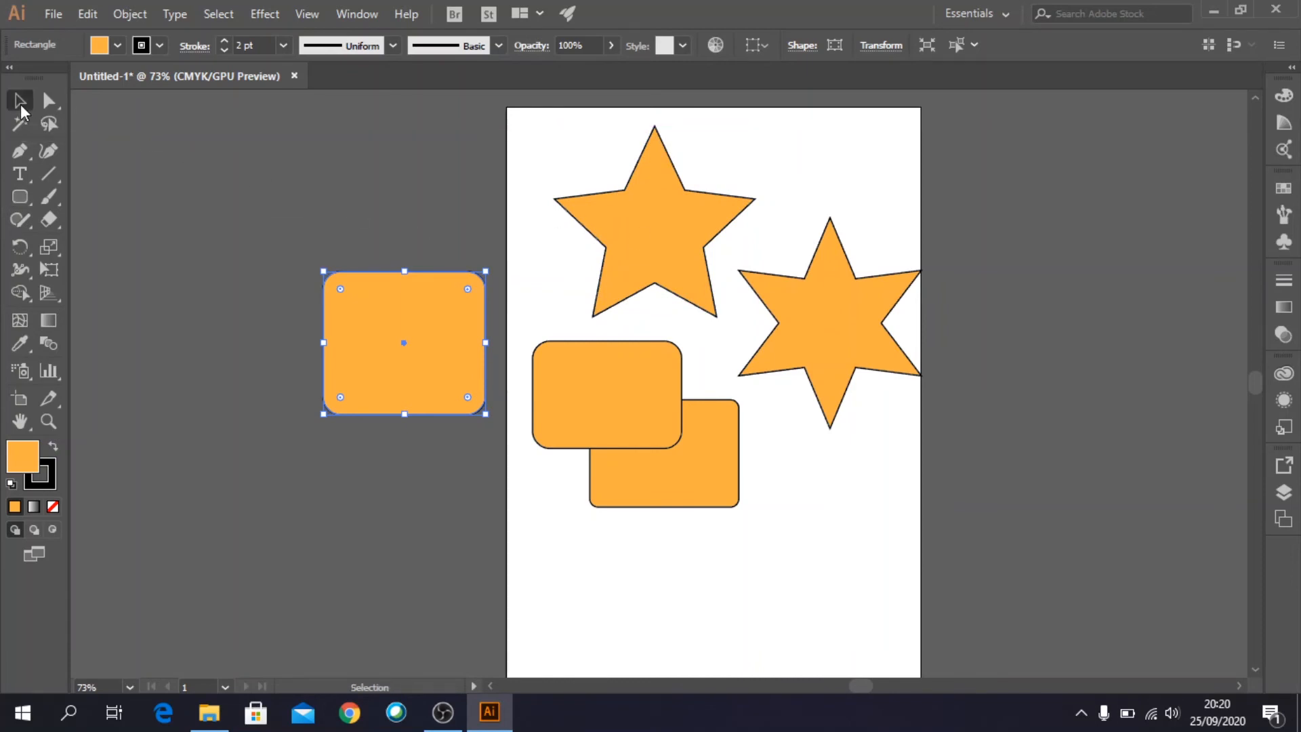
key("Delete")
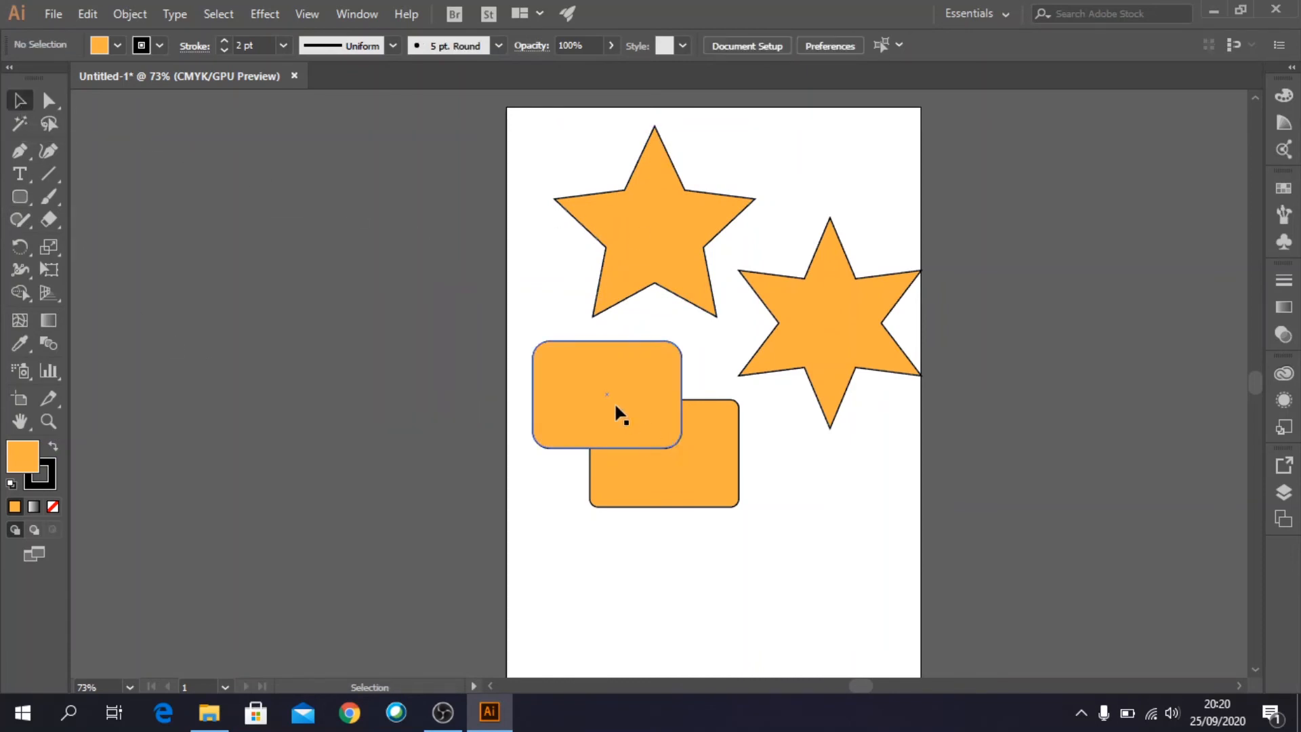
- Delete both rounded rectangles and the six-pointed star from the page
left_click(617, 410)
key("Delete")
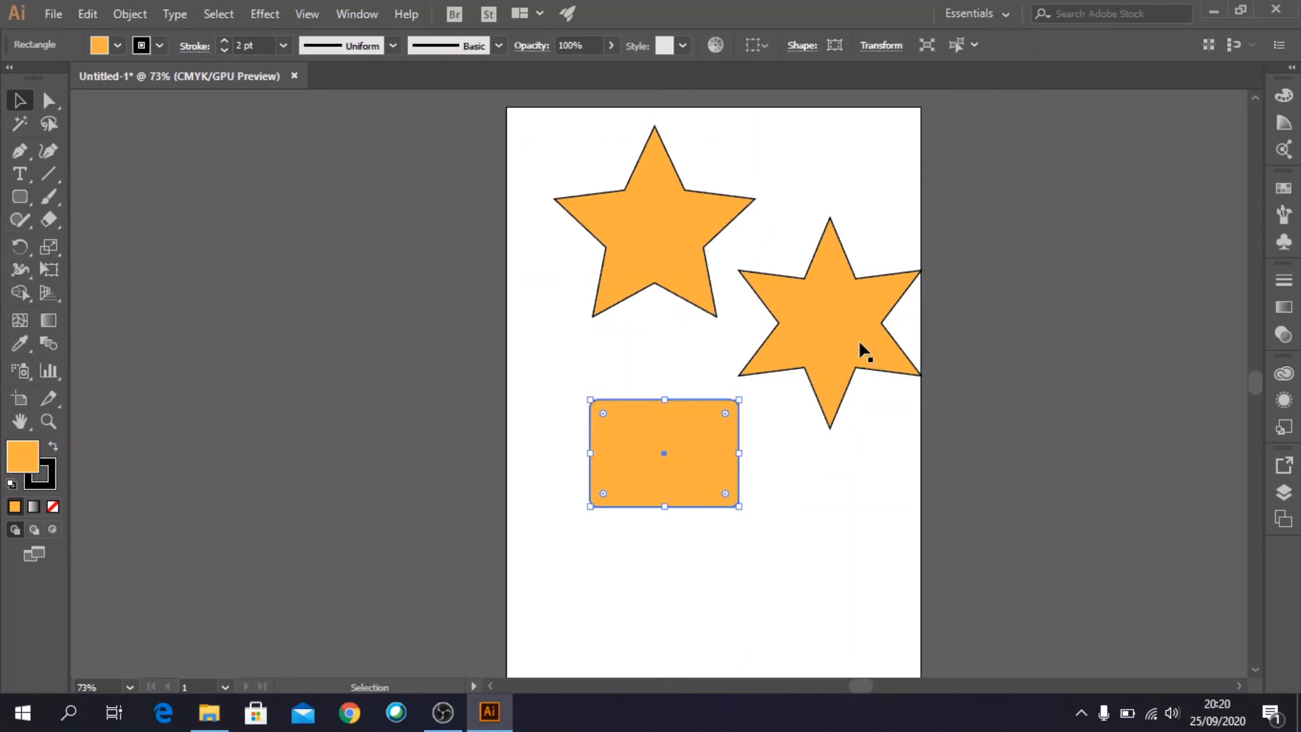
key("Delete")
left_click(820, 366)
key("Delete")
- Move the five-pointed star down to the horizontal centre of the page and remove its stroke
left_click_drag(649, 227, 700, 355)
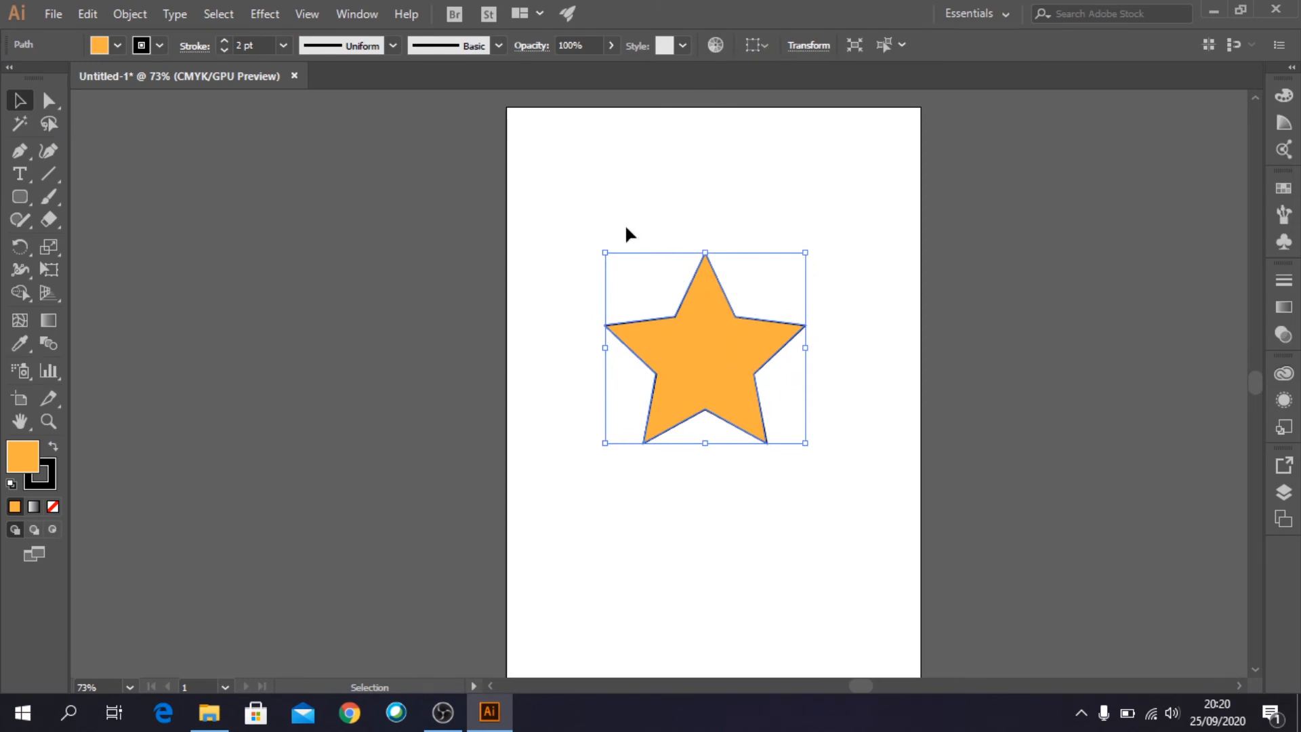
left_click(160, 47)
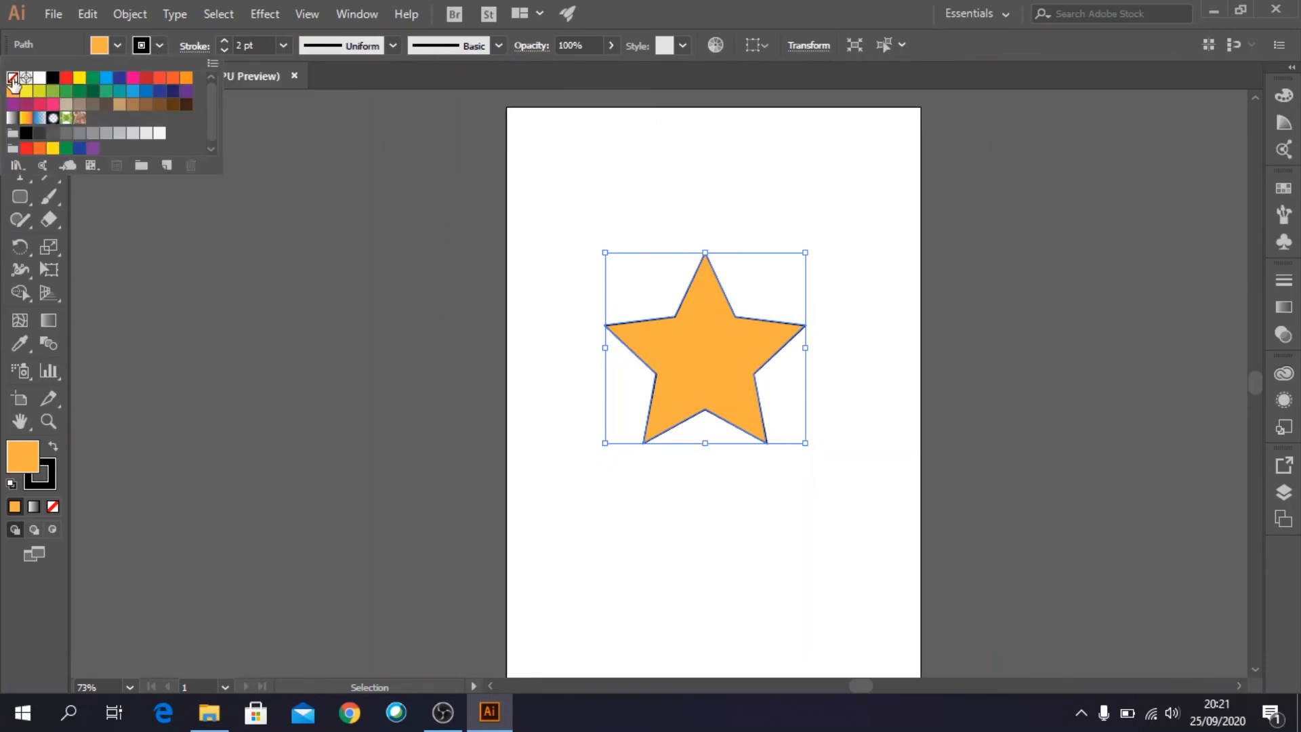
left_click(13, 77)
left_click(825, 228)
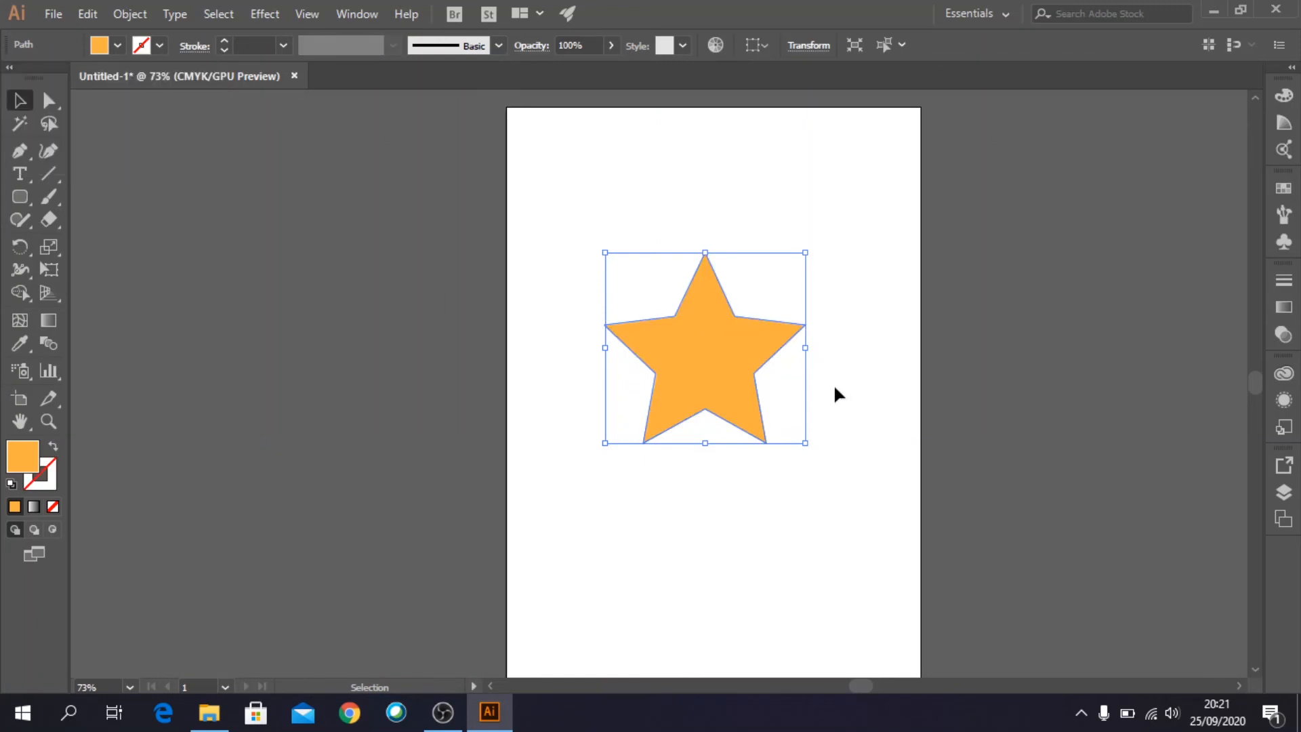
left_click(809, 485)
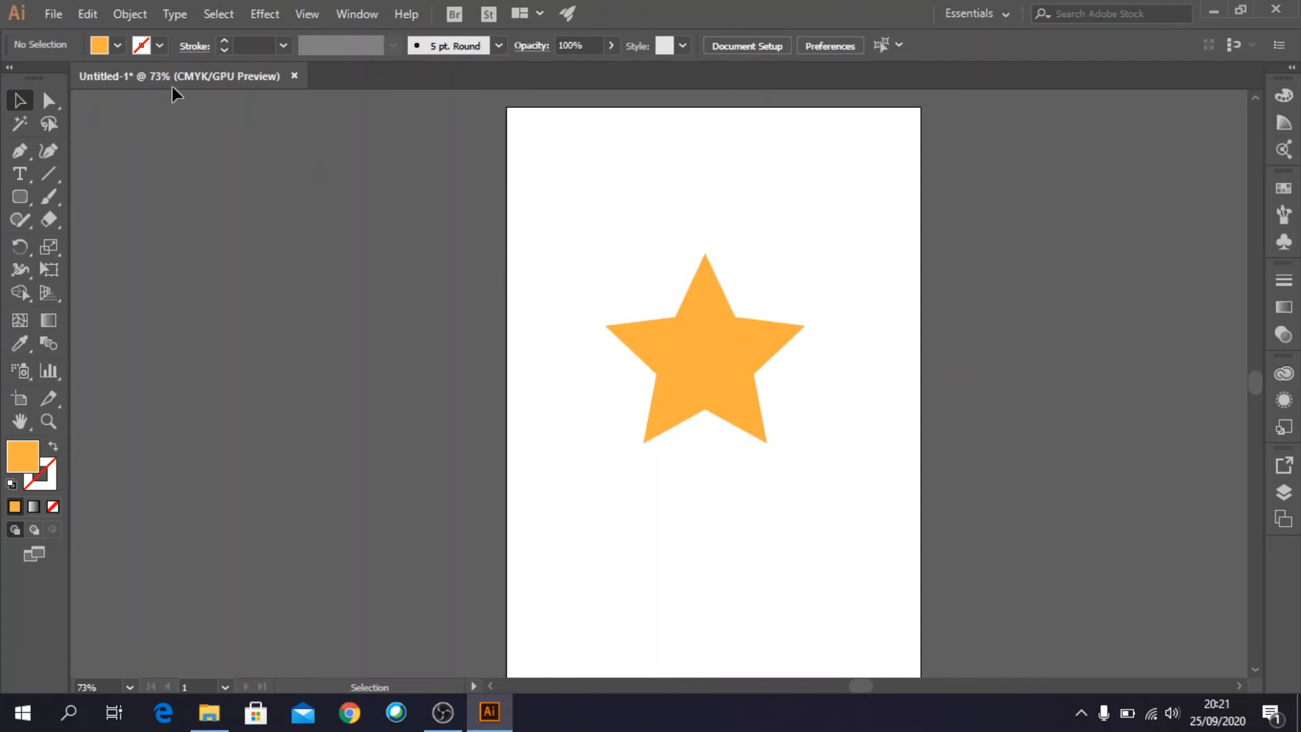
- With the star deselected, set the stroke to CMYK Cyan with a weight of 9 pt
left_click(158, 46)
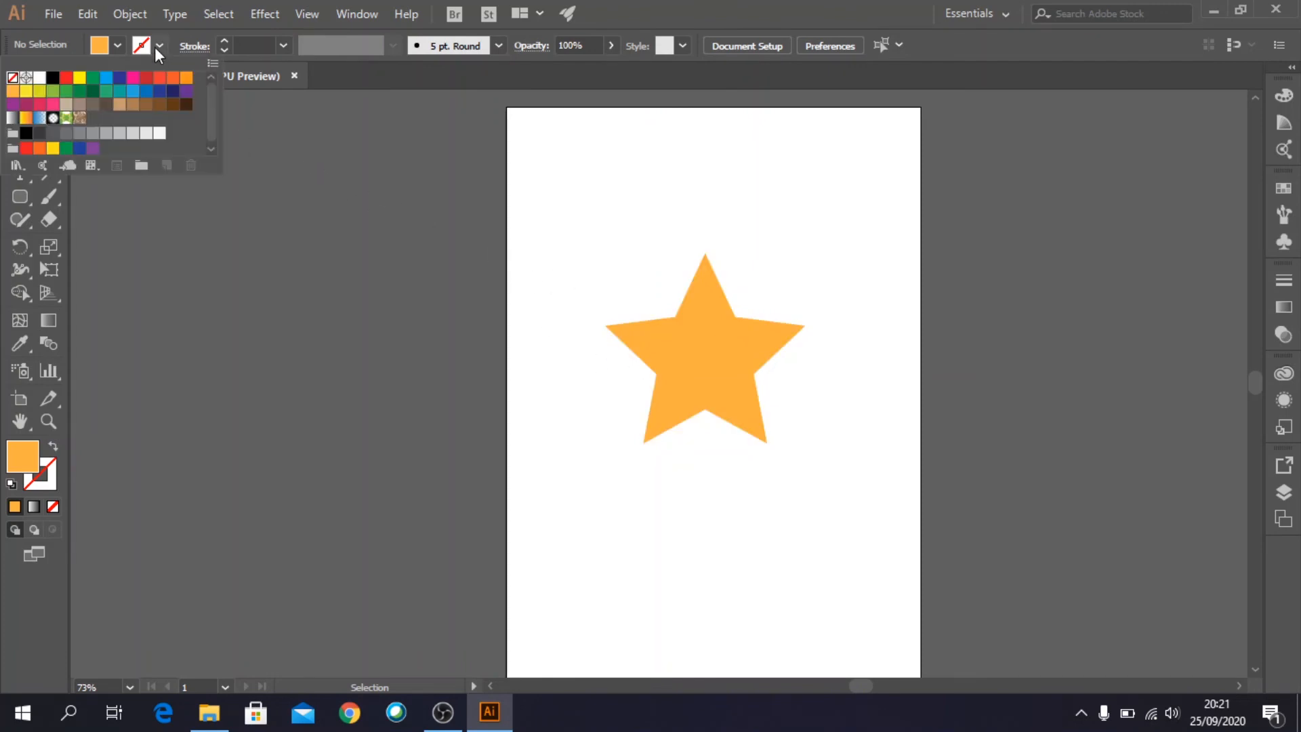
left_click(107, 78)
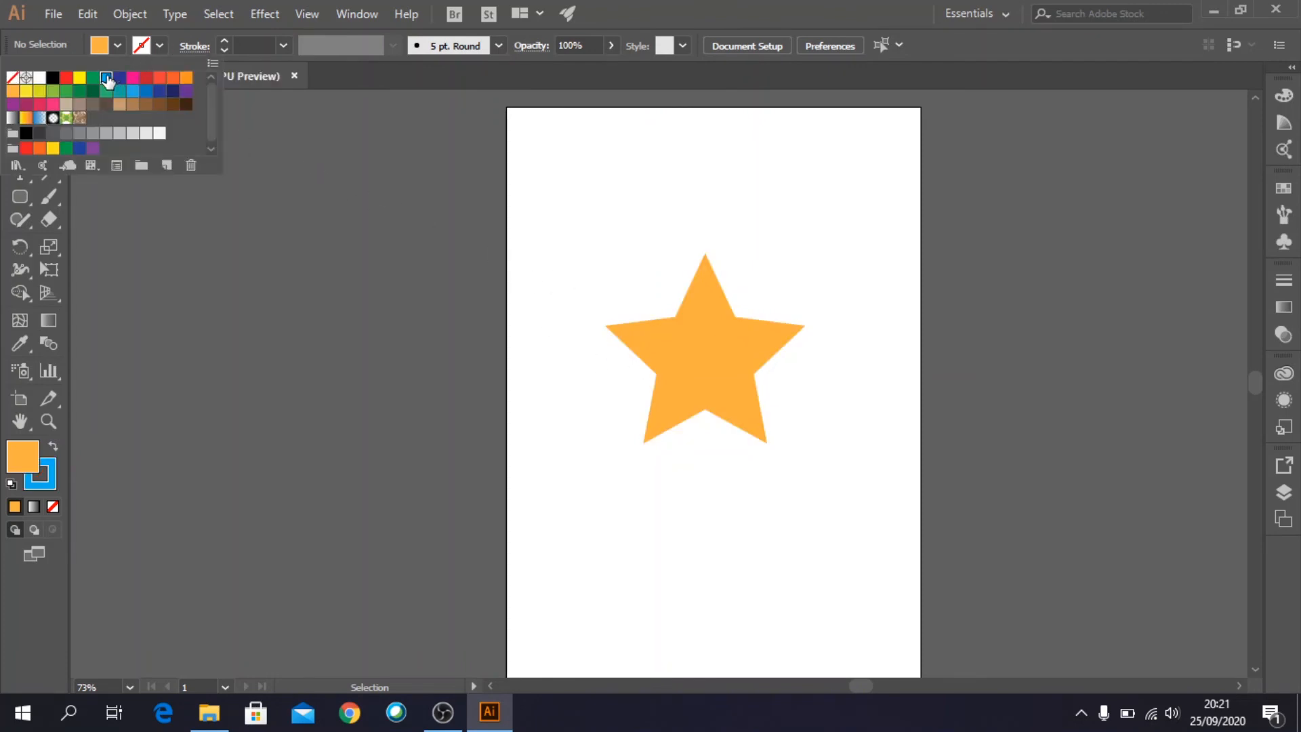
left_click(283, 46)
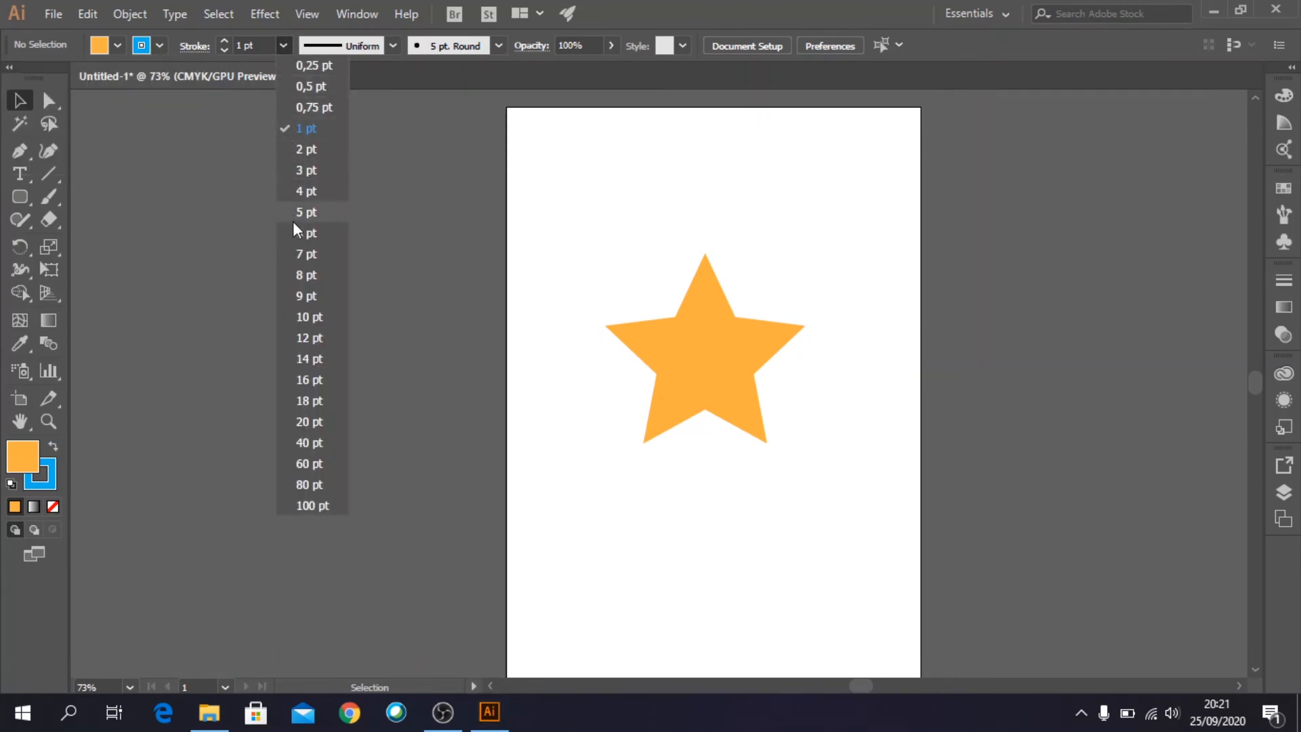
left_click(307, 296)
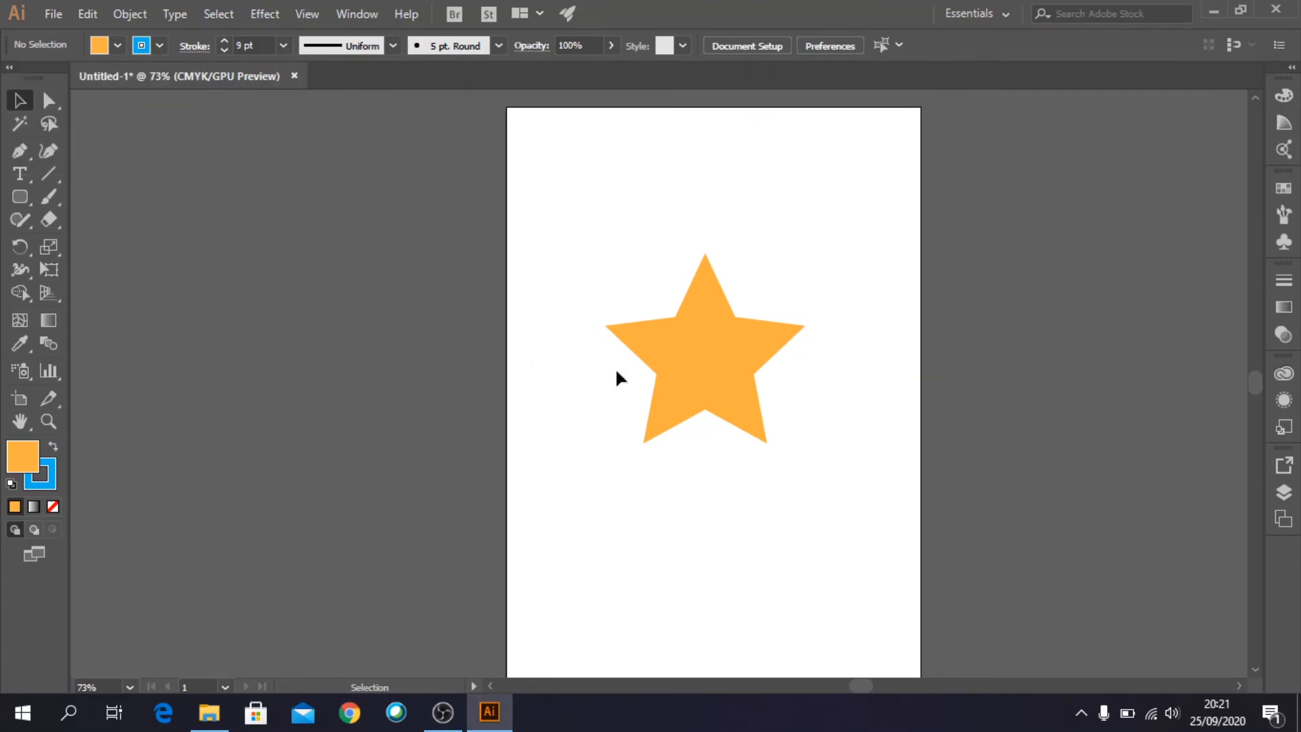
- Give the orange star a black stroke with a weight of 8 pt and deselect it
left_click(703, 379)
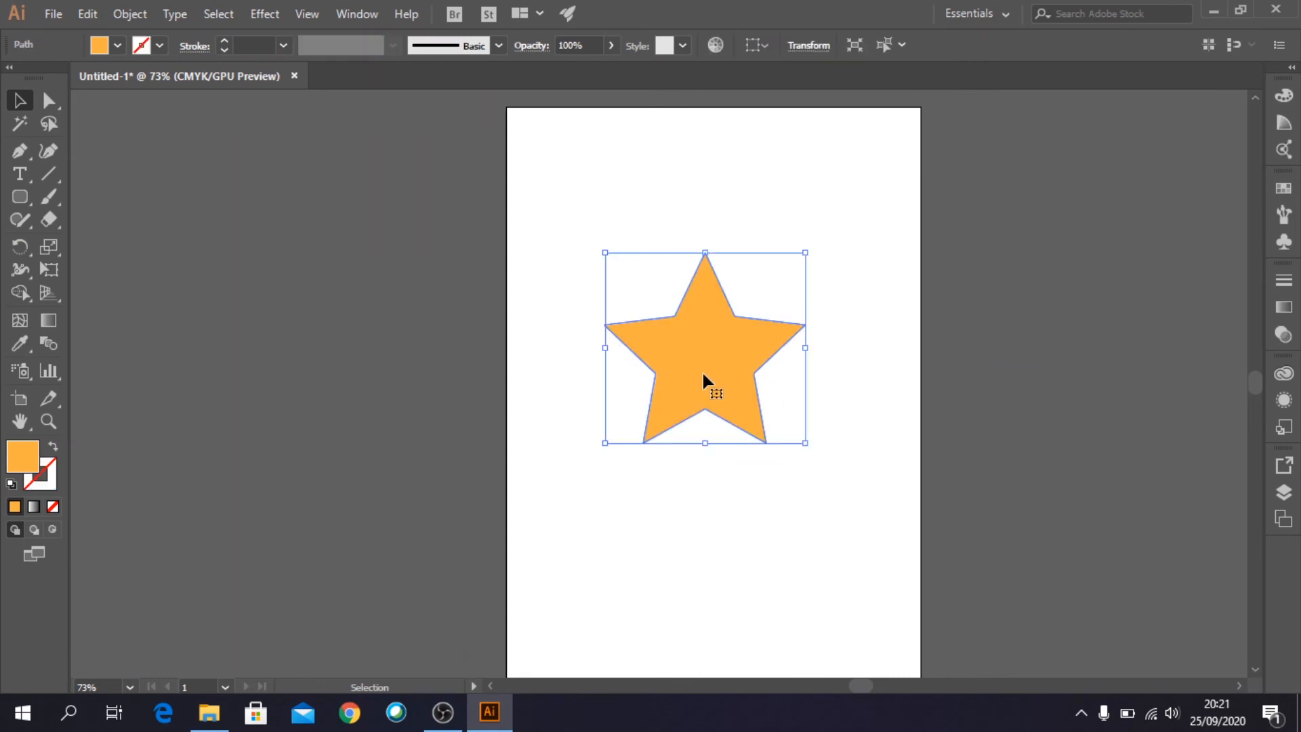
left_click(160, 46)
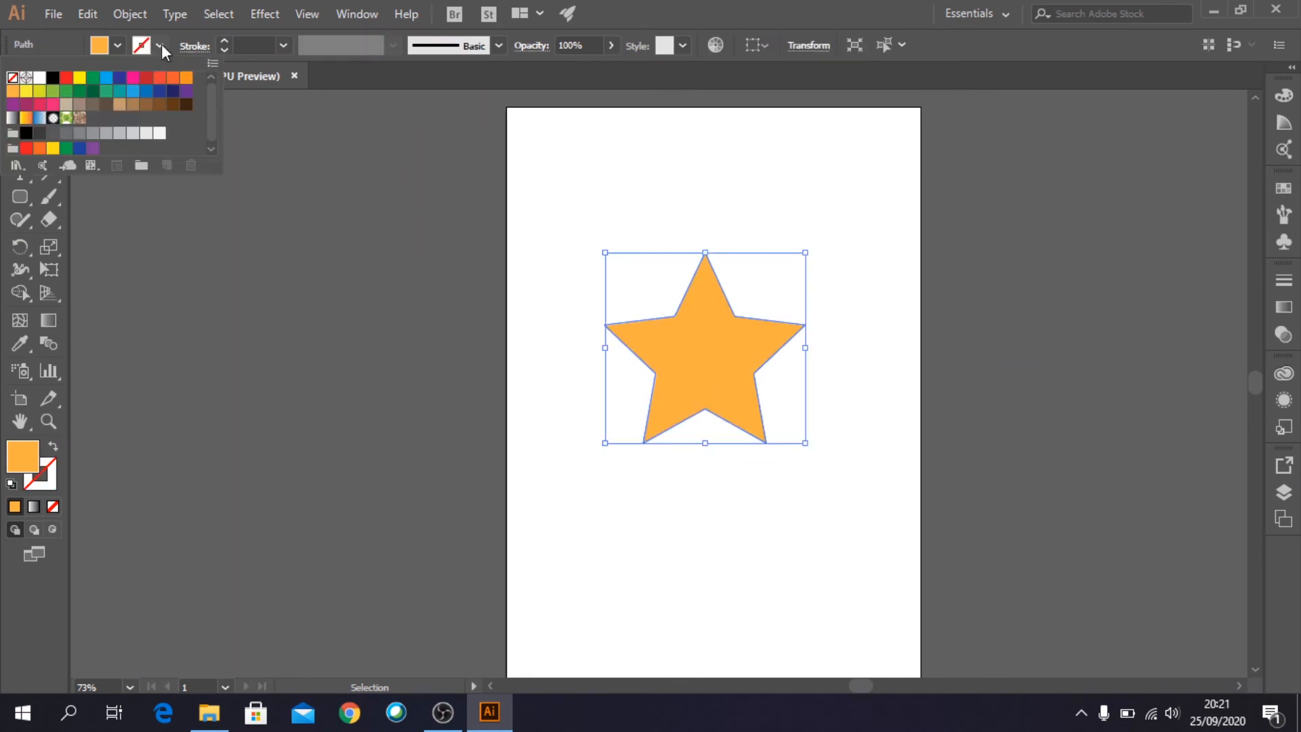
left_click(53, 77)
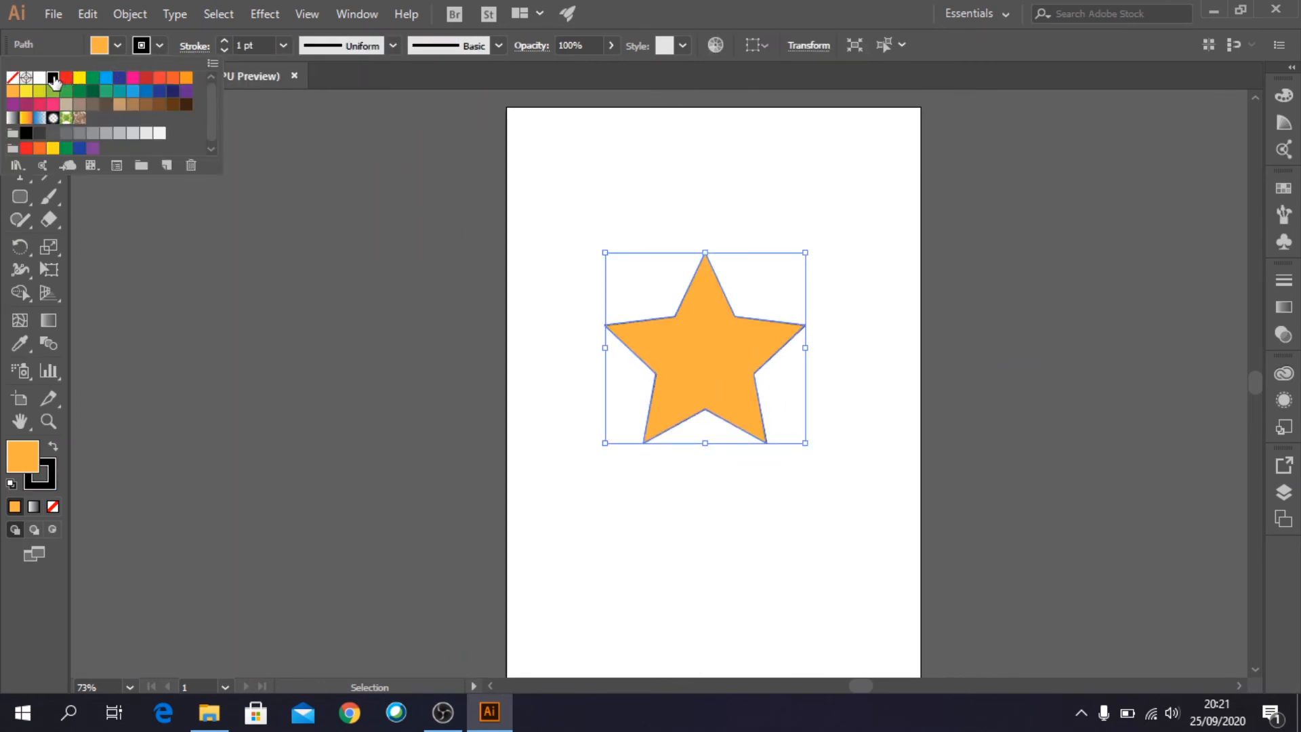
left_click(282, 46)
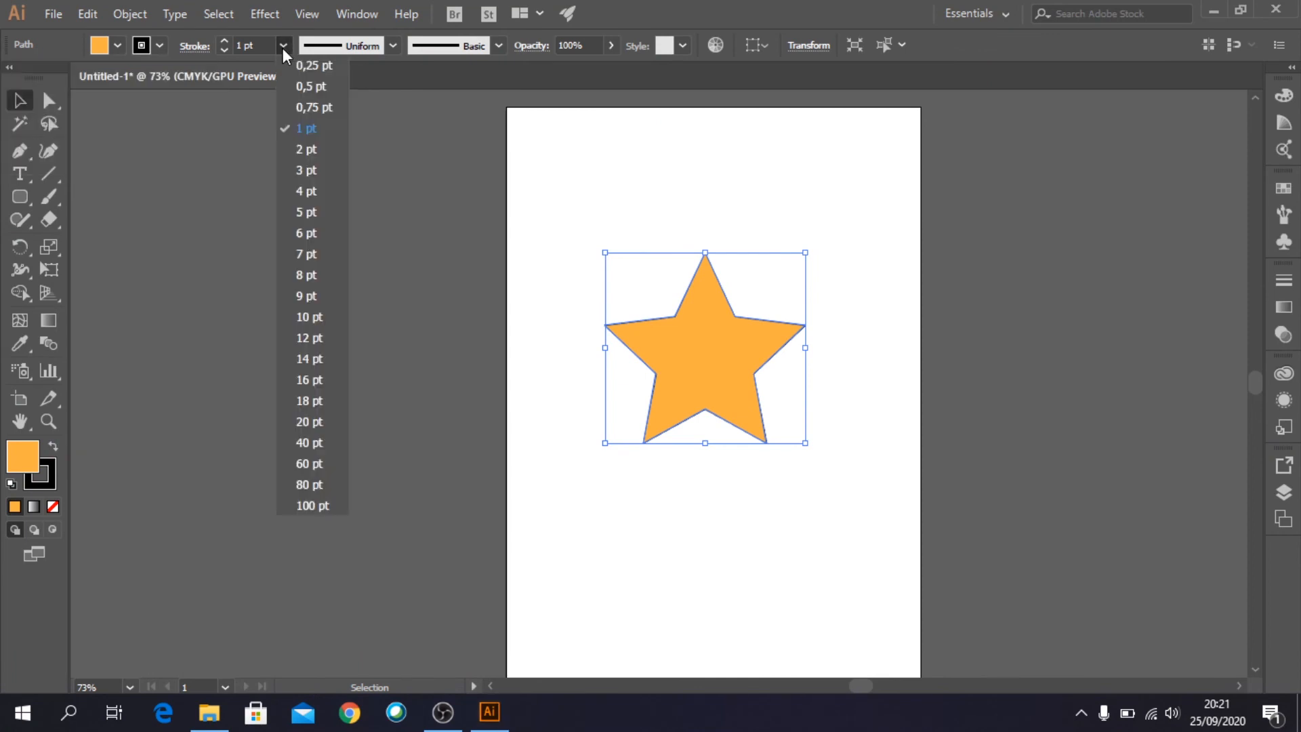
left_click(304, 275)
left_click(840, 386)
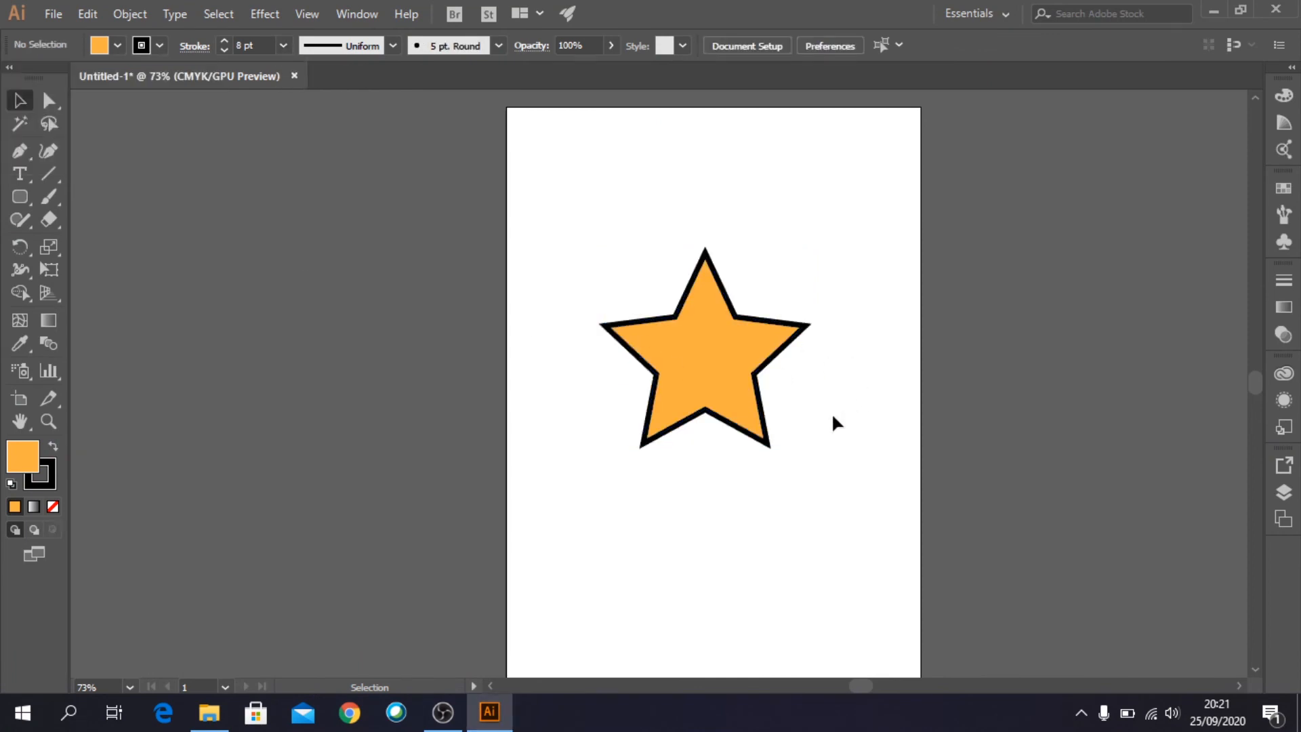
- Move the orange star slightly down the page, set its fill to None and deselect it
left_click_drag(722, 356, 720, 390)
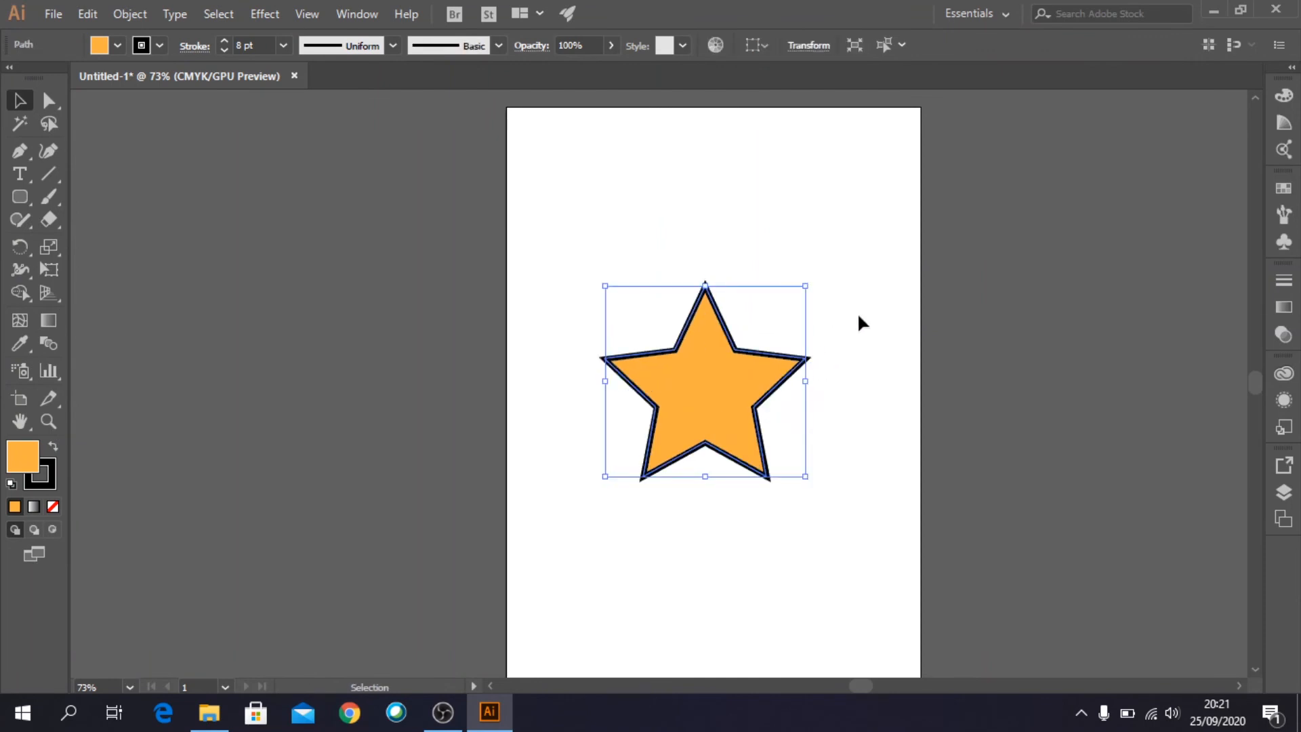
left_click(859, 322)
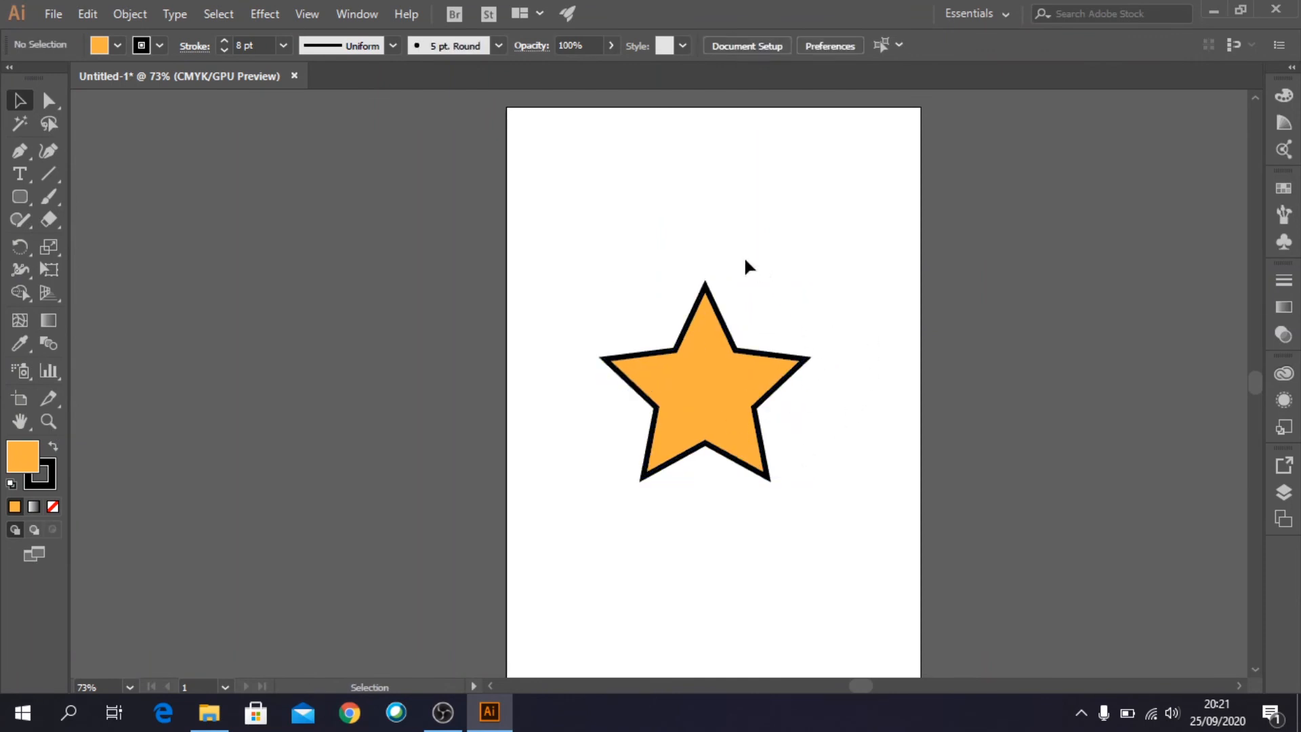
left_click(744, 403)
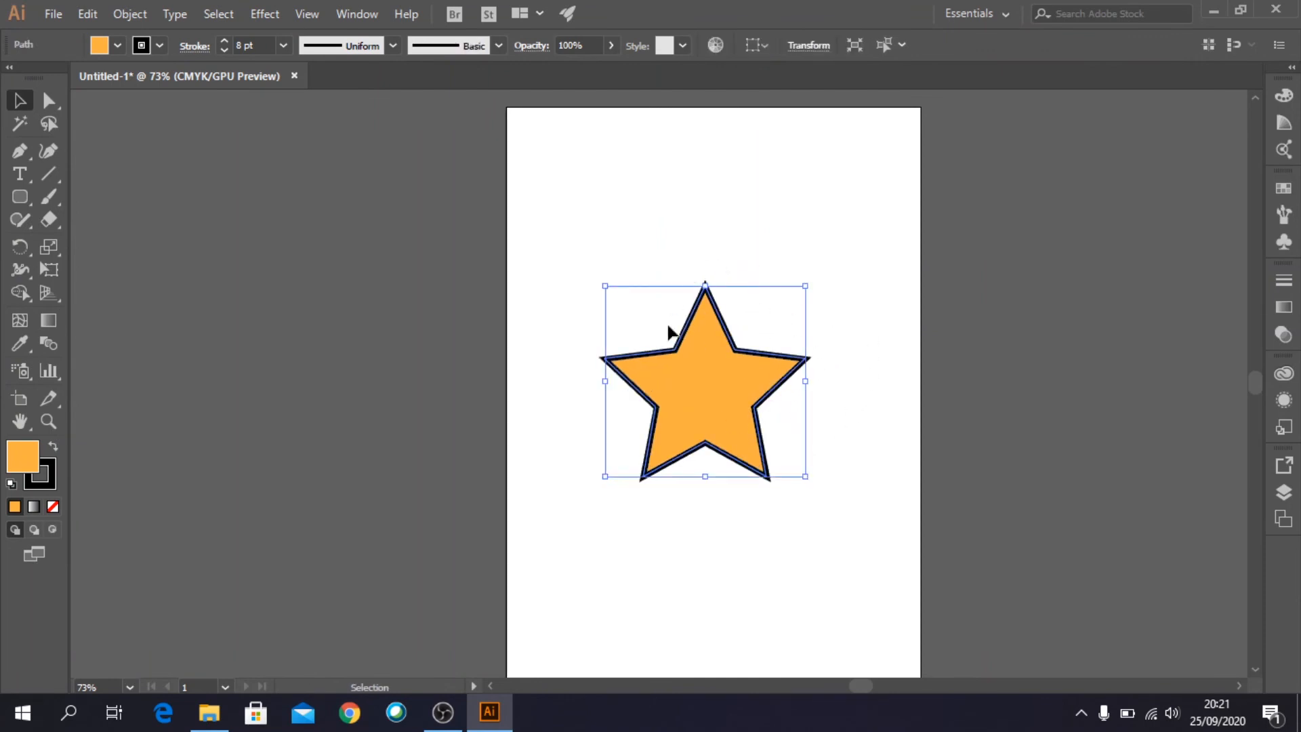
left_click(117, 45)
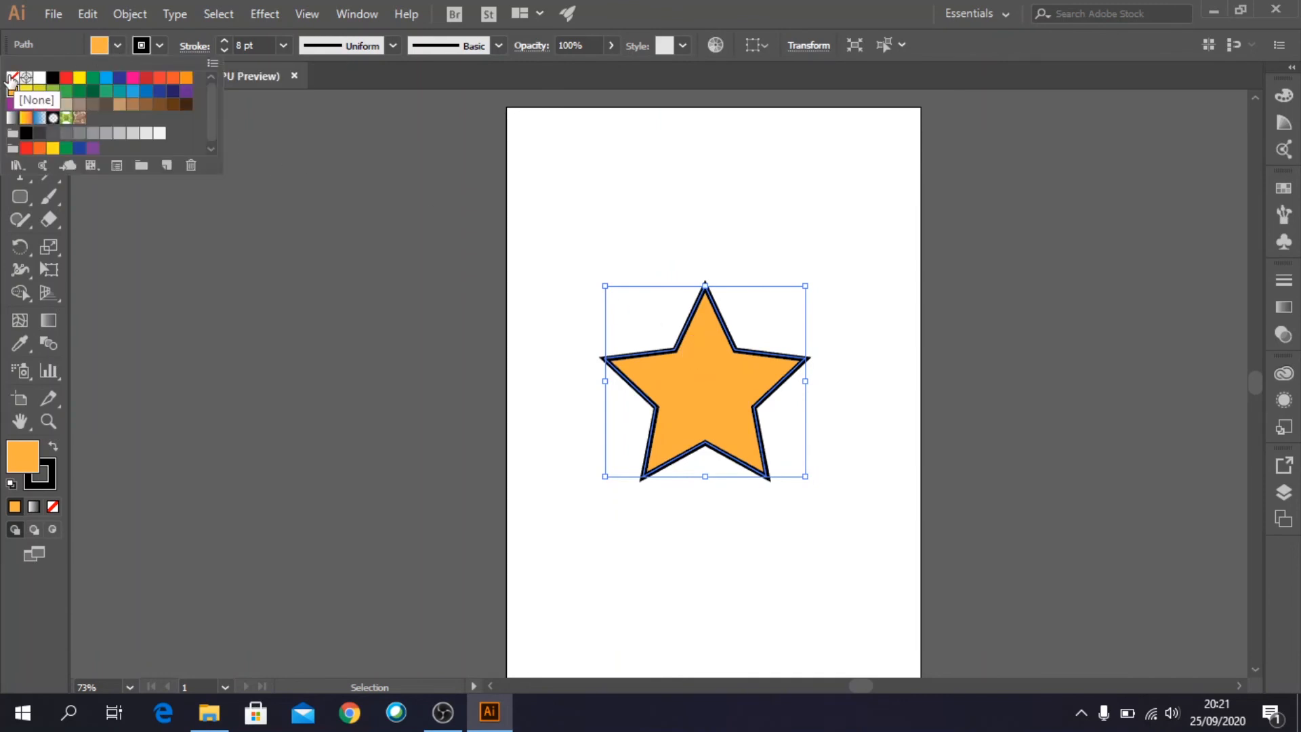
left_click(12, 78)
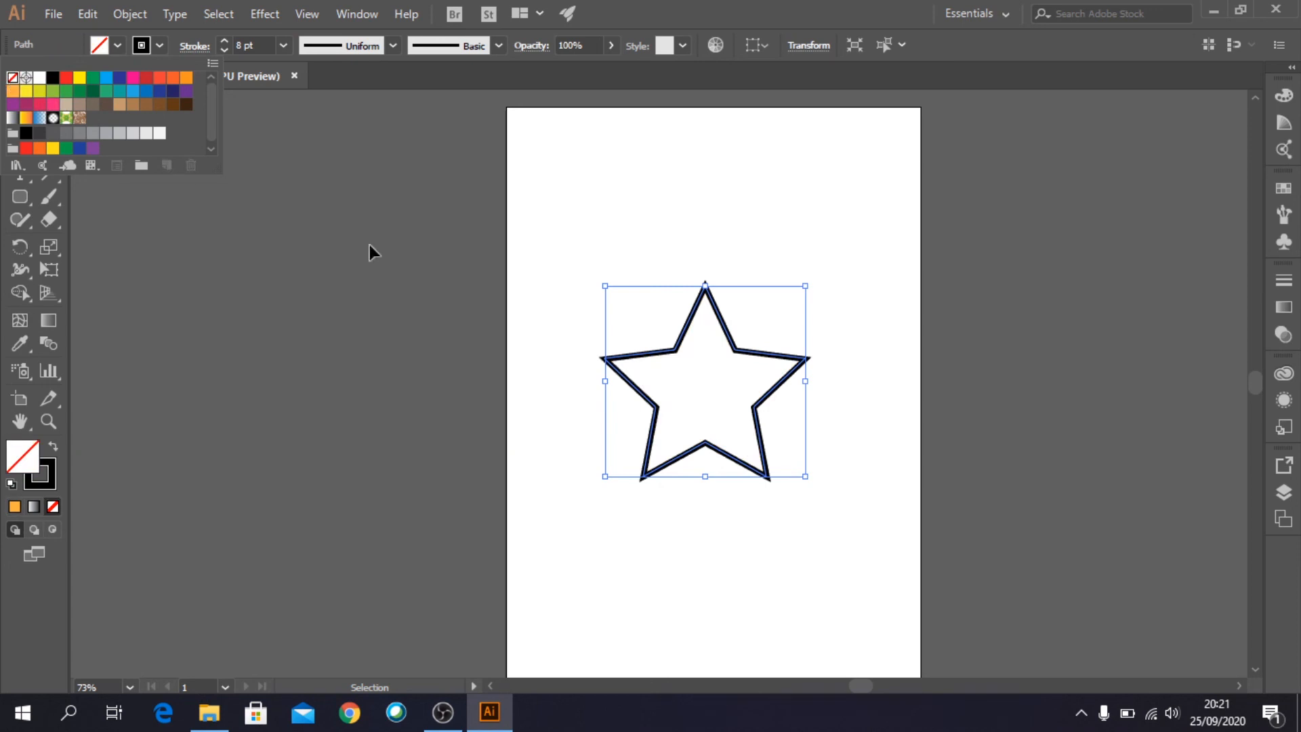
left_click(635, 193)
left_click(884, 300)
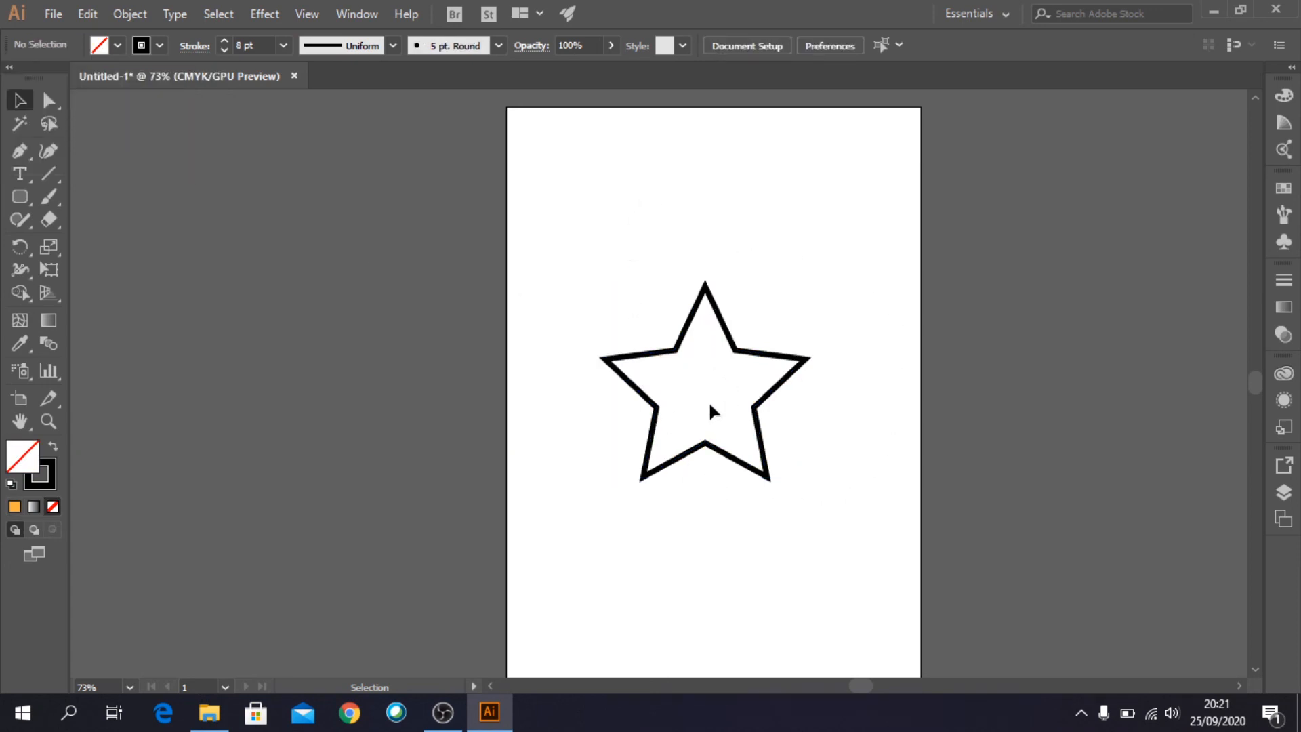
- Apply the triangular variable width profile that tapers to a point to the star's stroke and deselect it
left_click(786, 359)
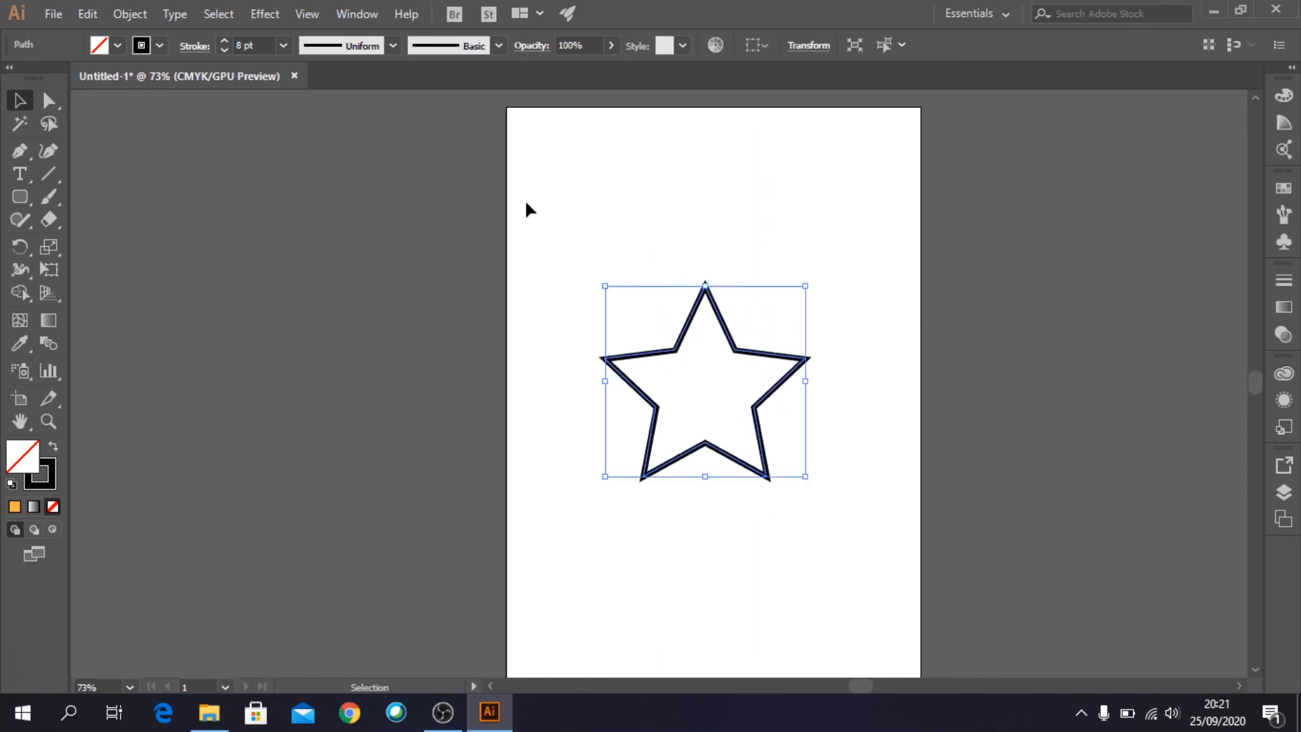
left_click(388, 46)
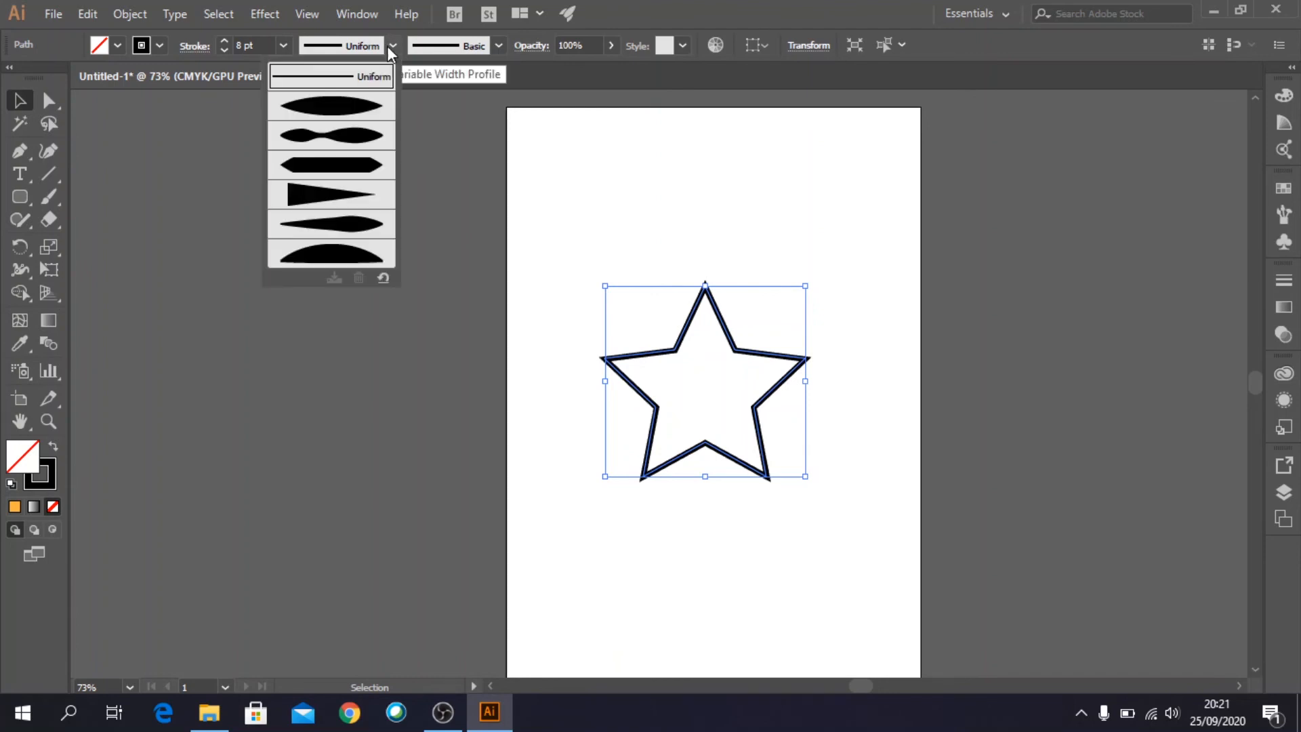
left_click(344, 194)
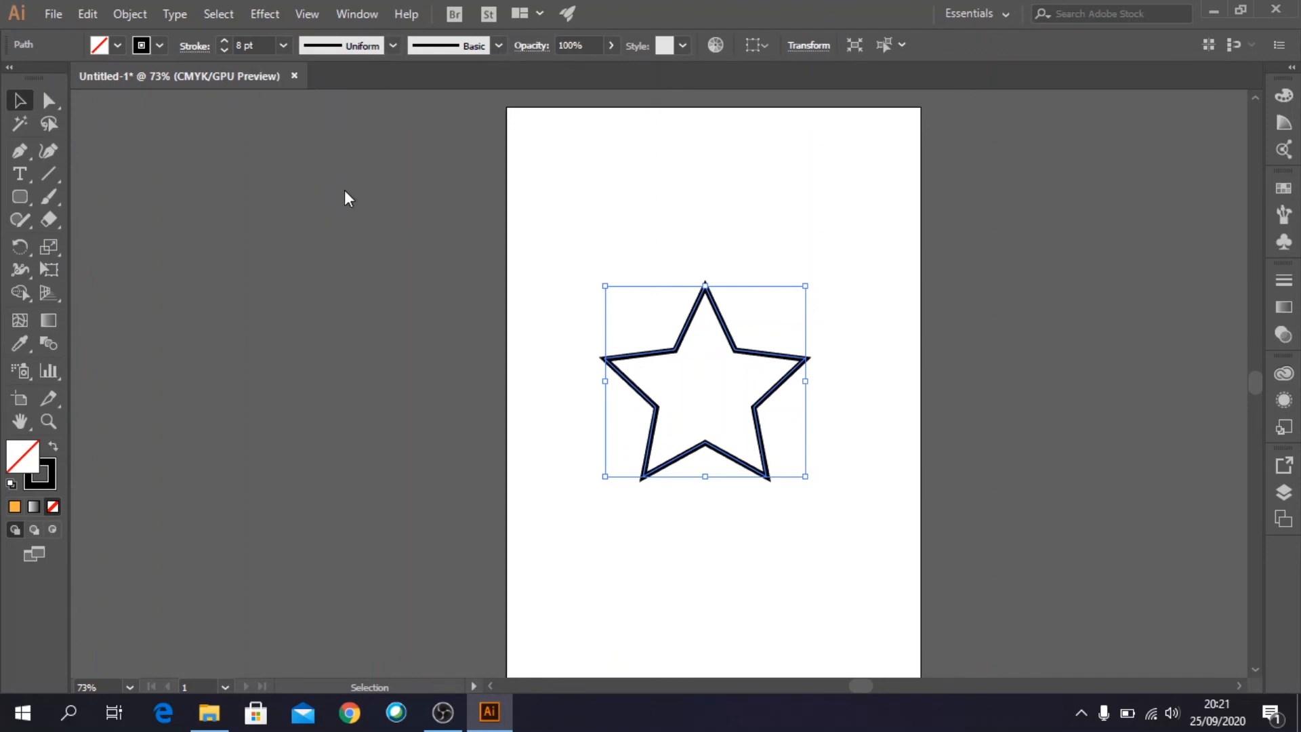
left_click(629, 194)
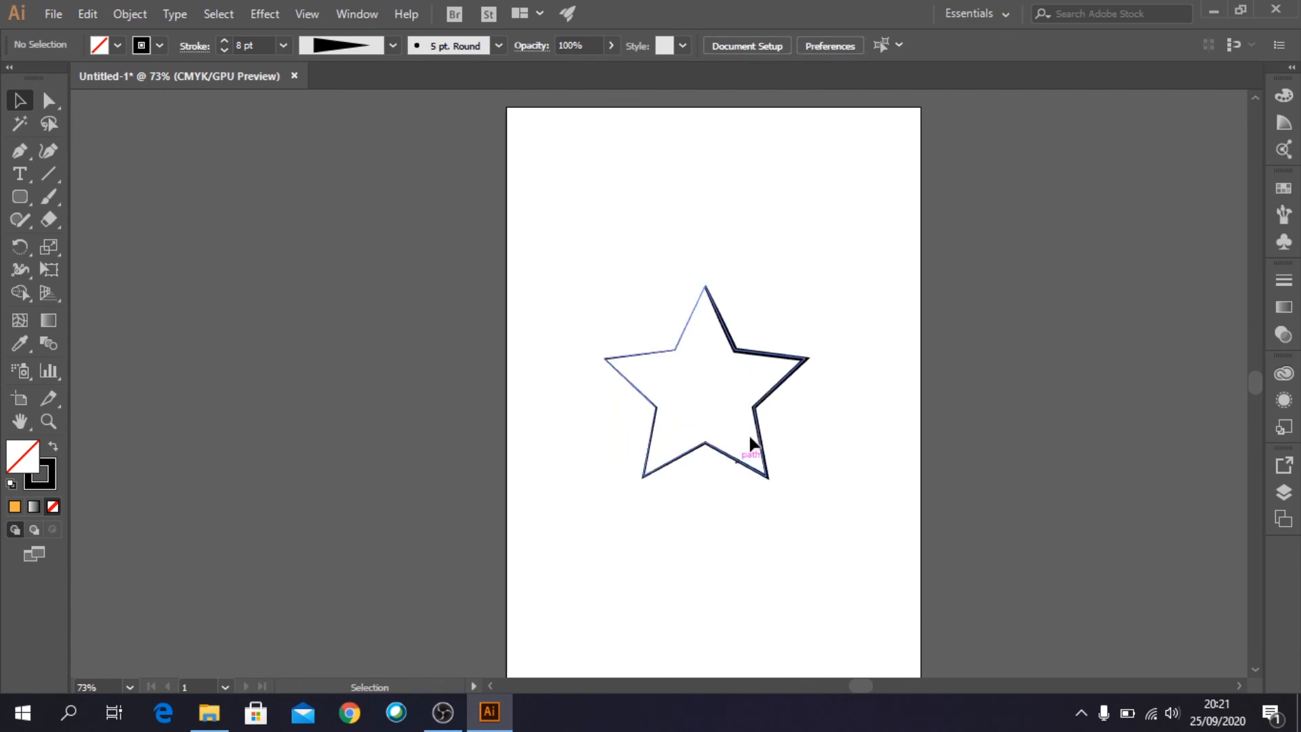
- Change the star's stroke to the symmetrical elliptical width profile, thick in the middle and pointed at both ends
left_click(760, 411)
left_click(389, 46)
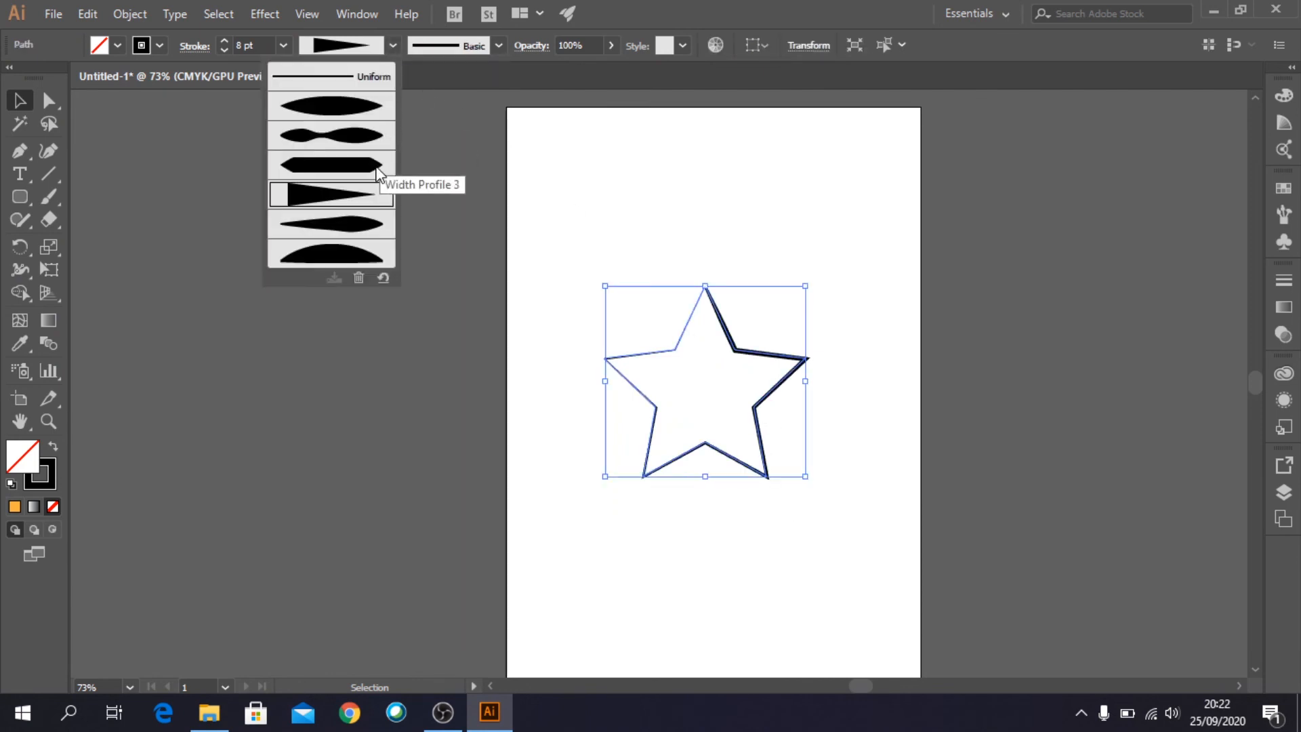
left_click(332, 110)
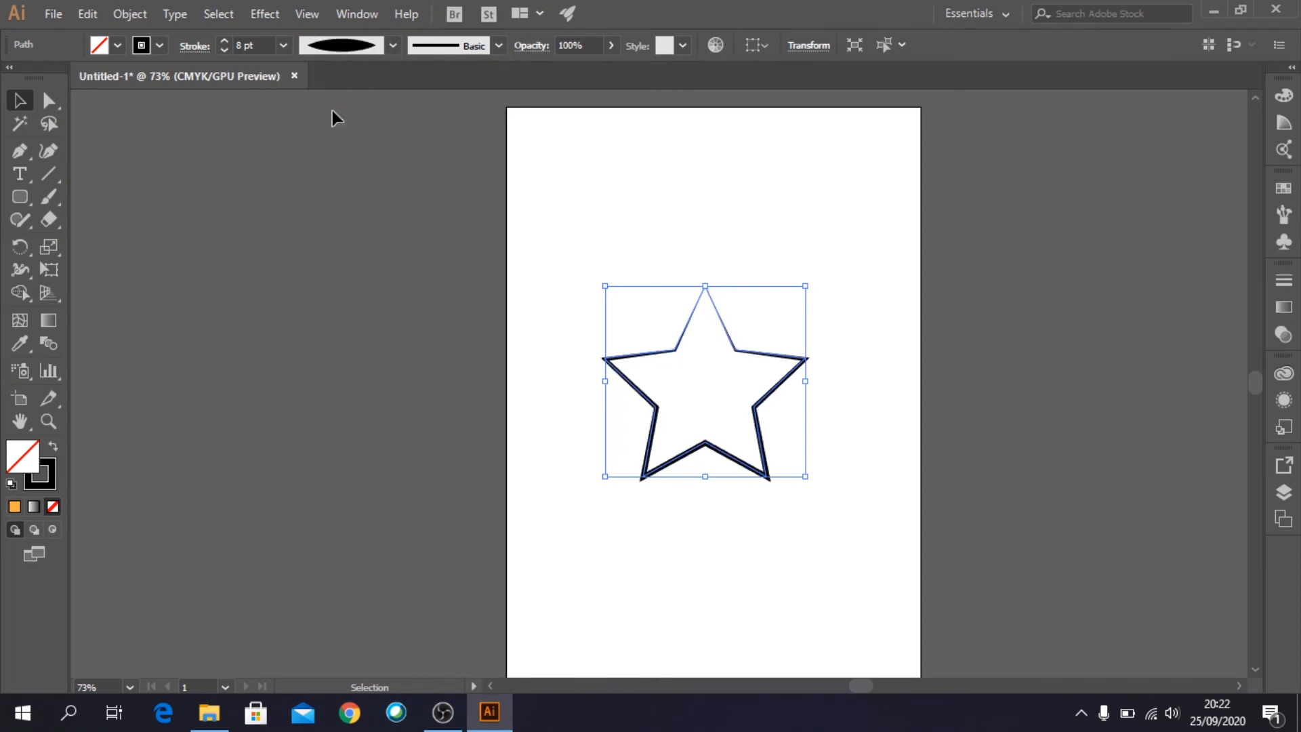
left_click(582, 168)
- Apply the Charcoal - Feather brush to the star's outline and deselect it
left_click(757, 416)
left_click(496, 46)
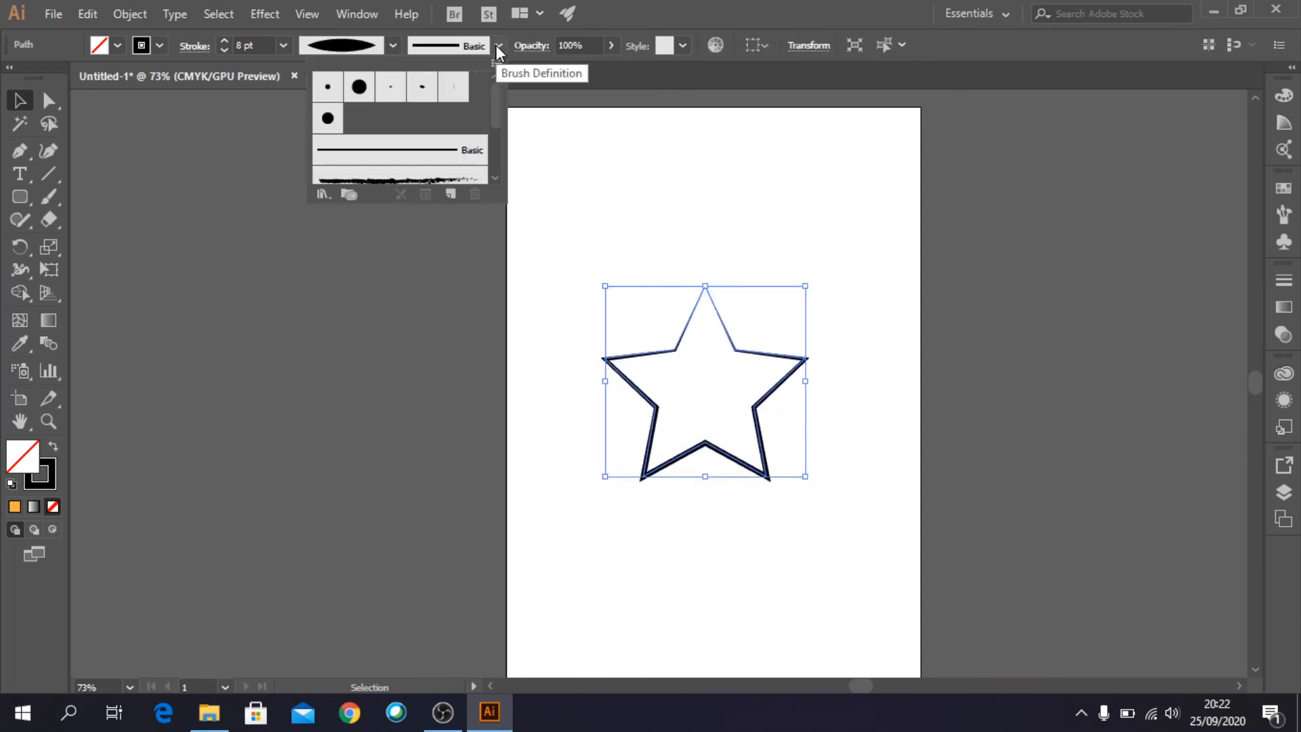
left_click(429, 177)
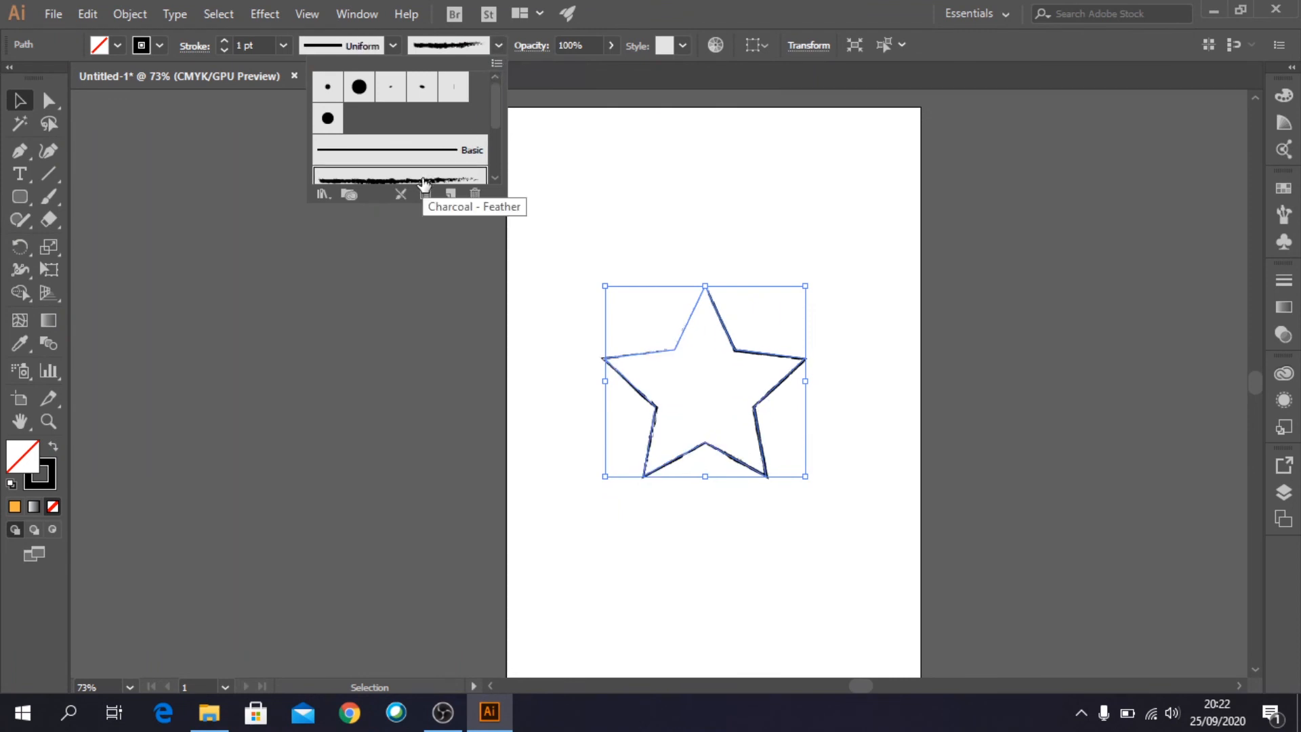
left_click(665, 192)
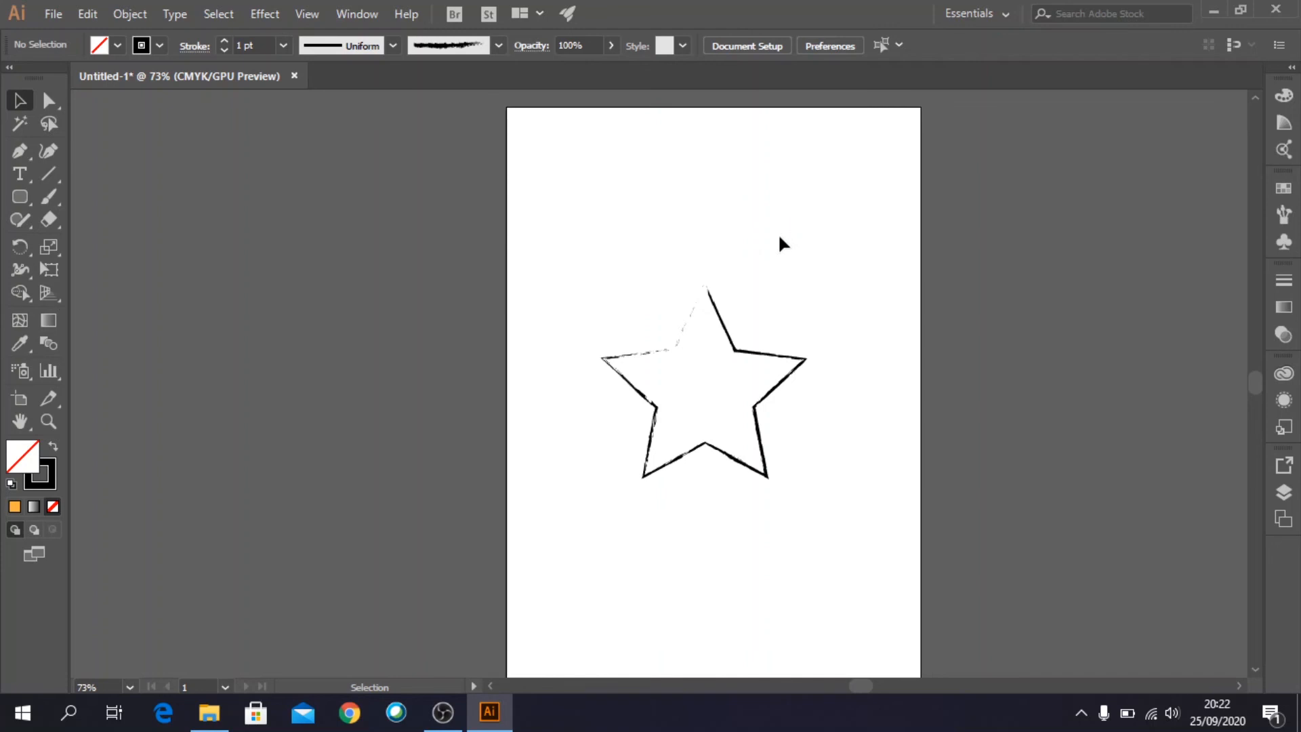
- Fill the star with the yellow-to-orange gradient swatch and deselect it
left_click(787, 373)
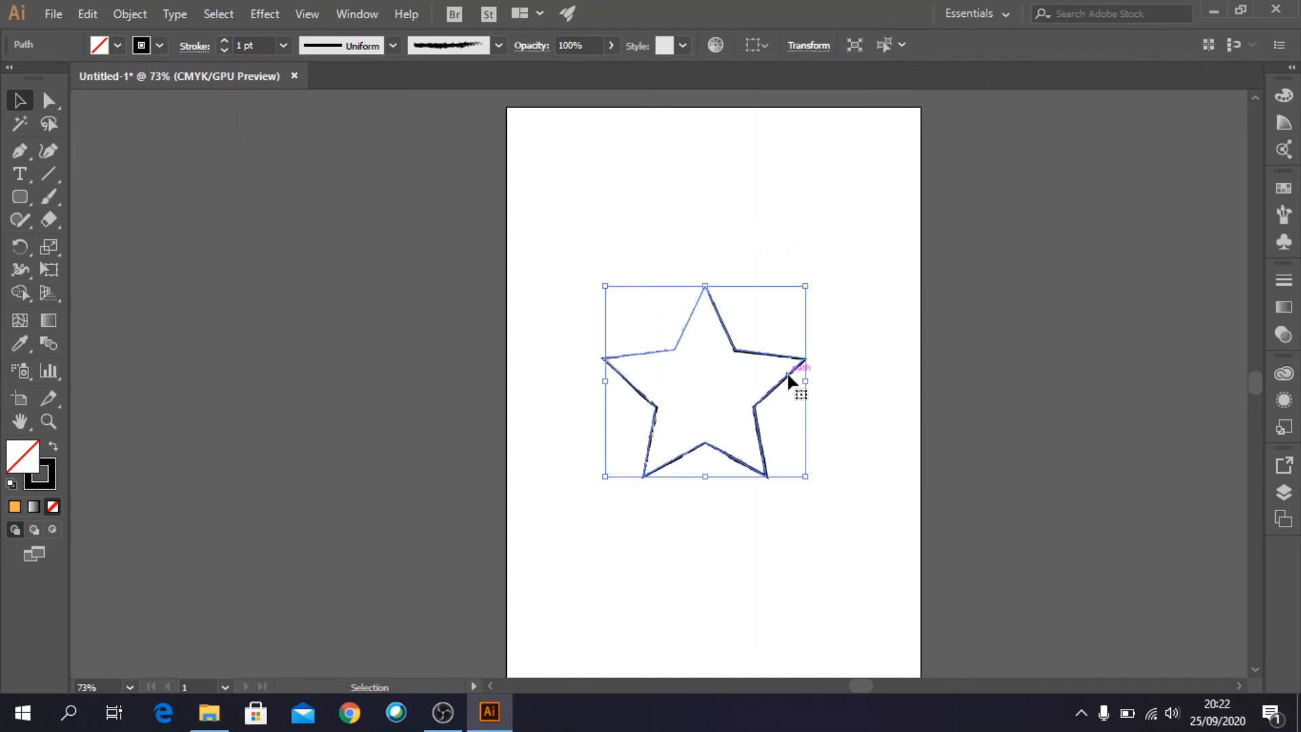
left_click(118, 46)
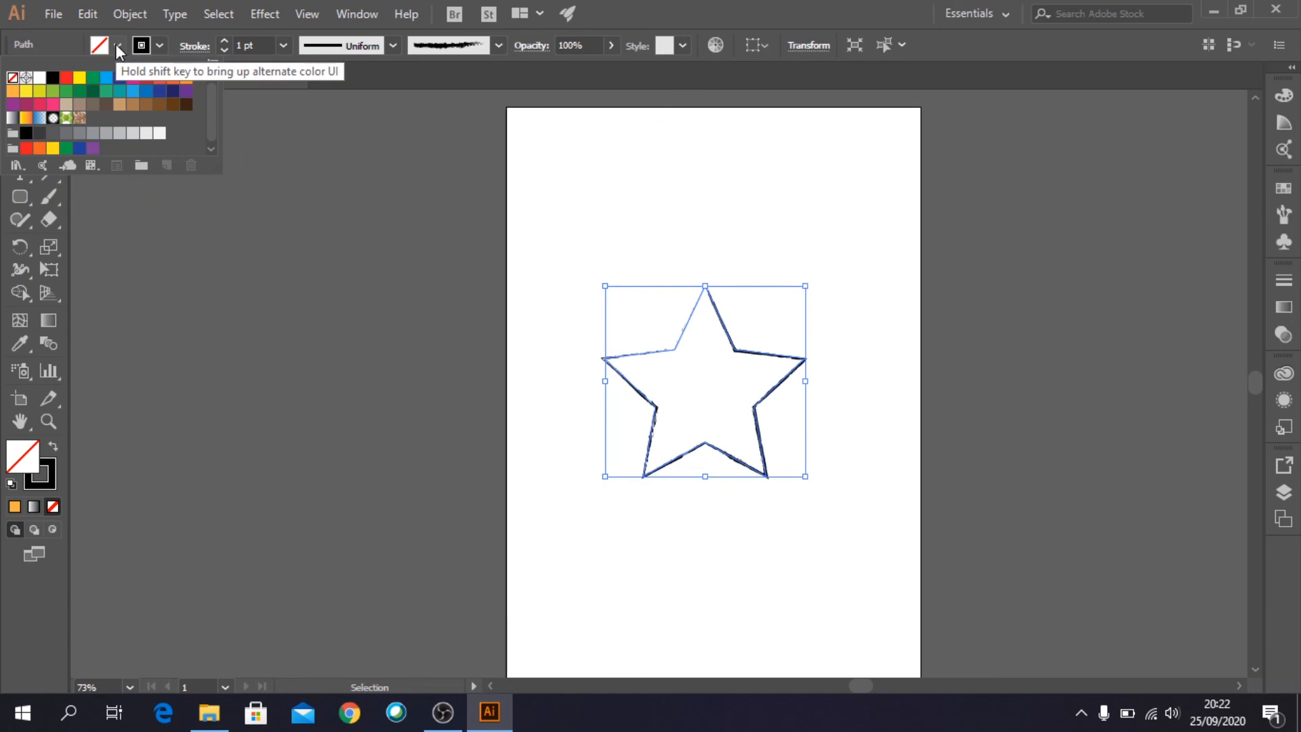
left_click(26, 118)
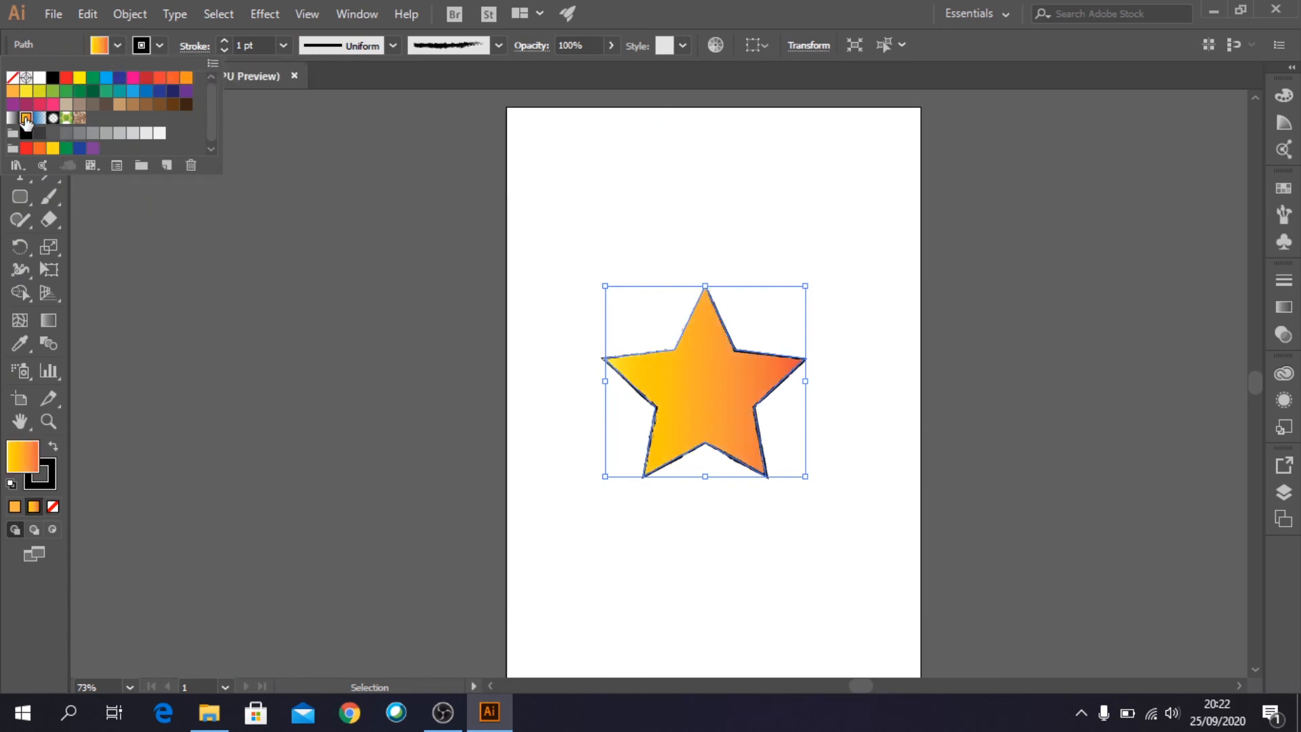
left_click(593, 167)
left_click(592, 168)
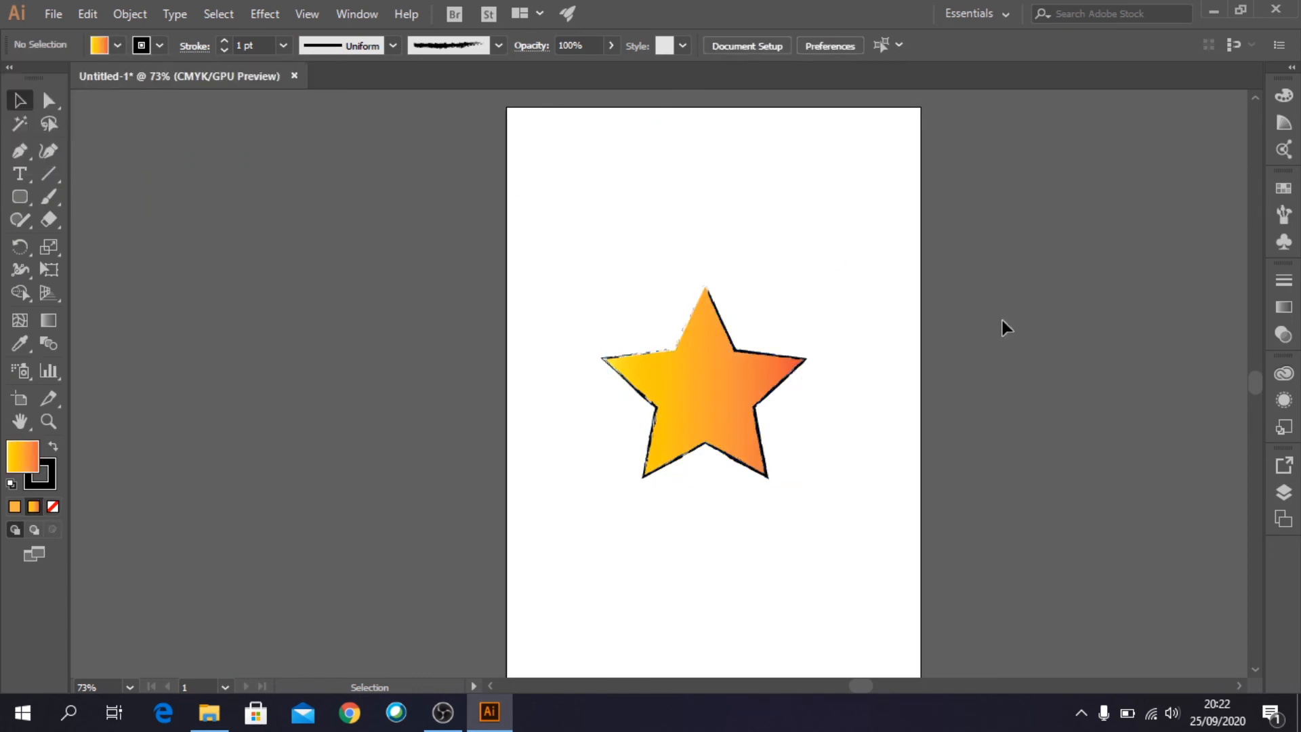